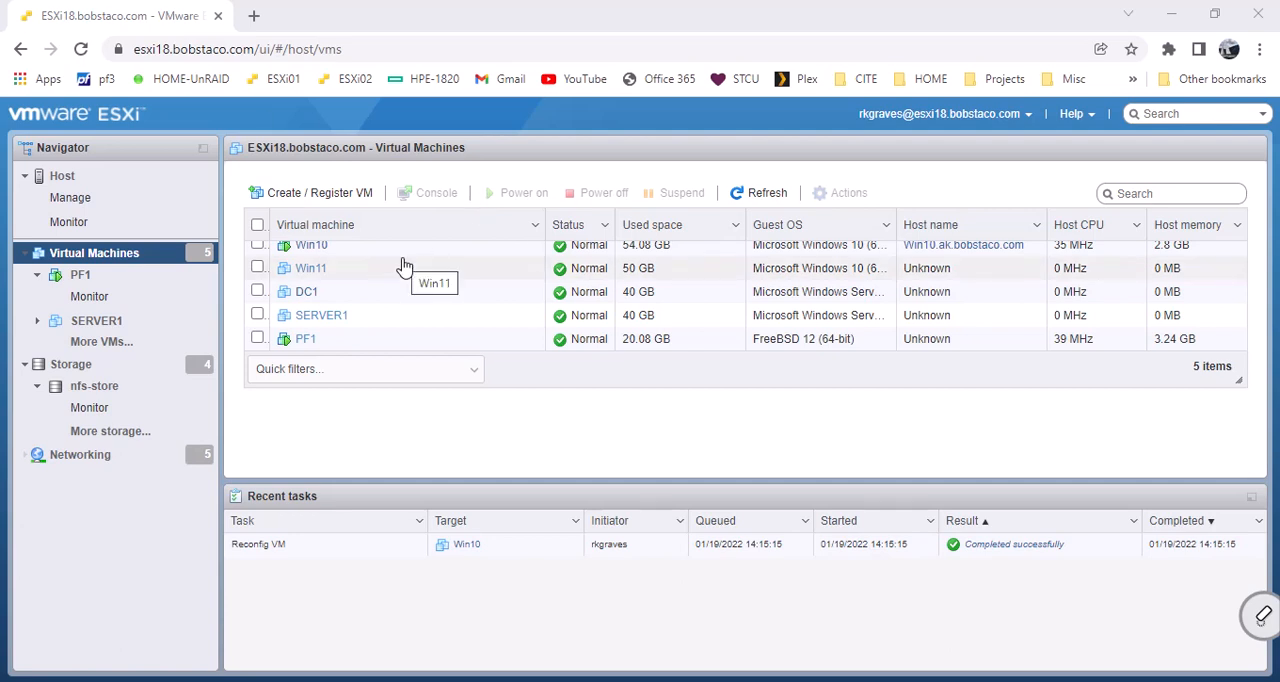
pyautogui.rightClick(306, 341)
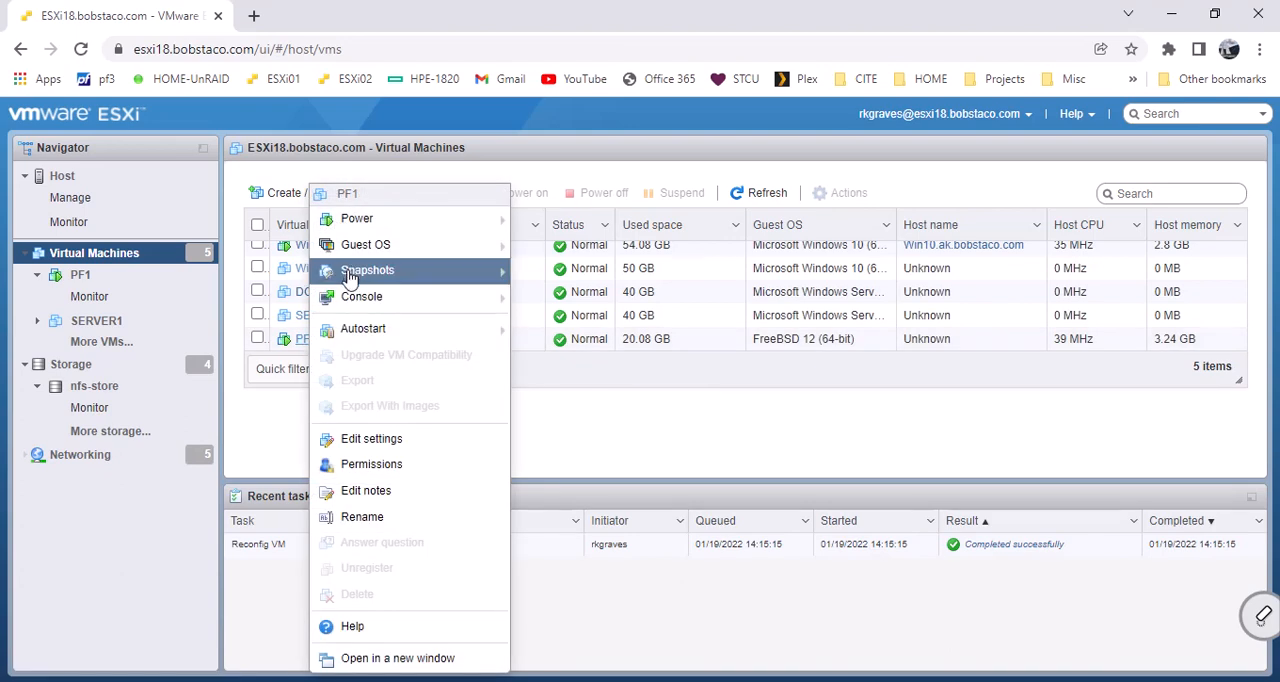
pyautogui.moveTo(352, 272)
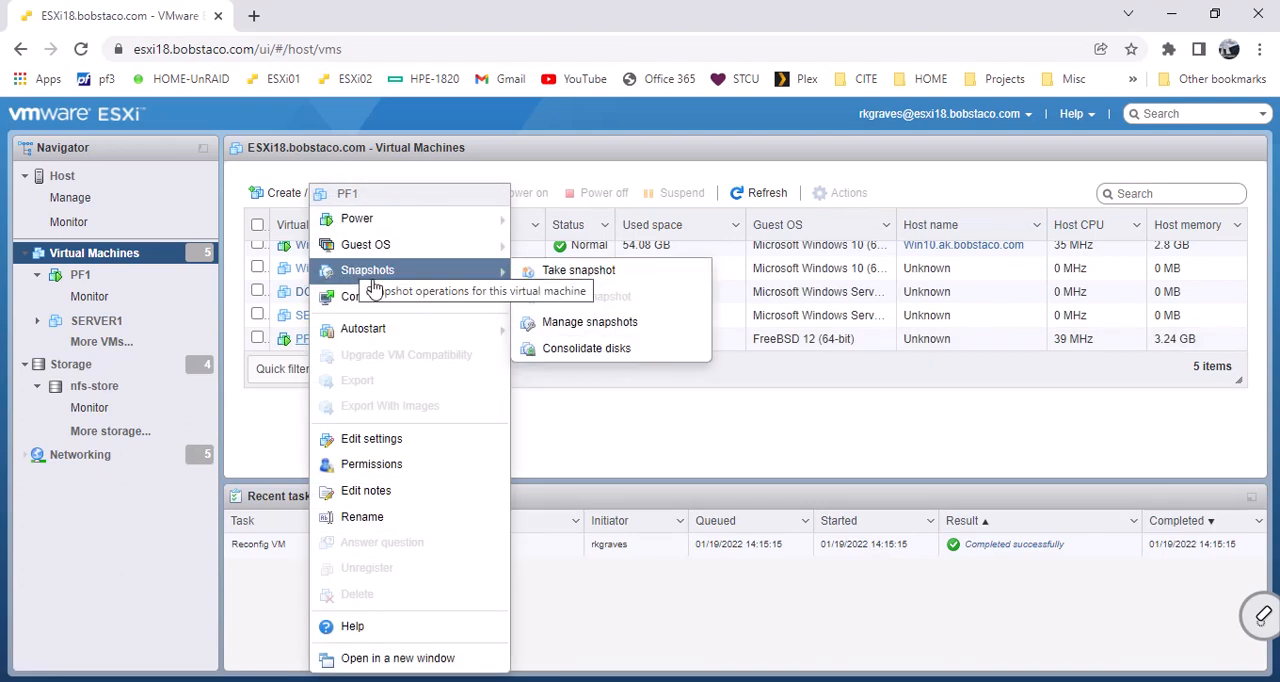
pyautogui.click(590, 434)
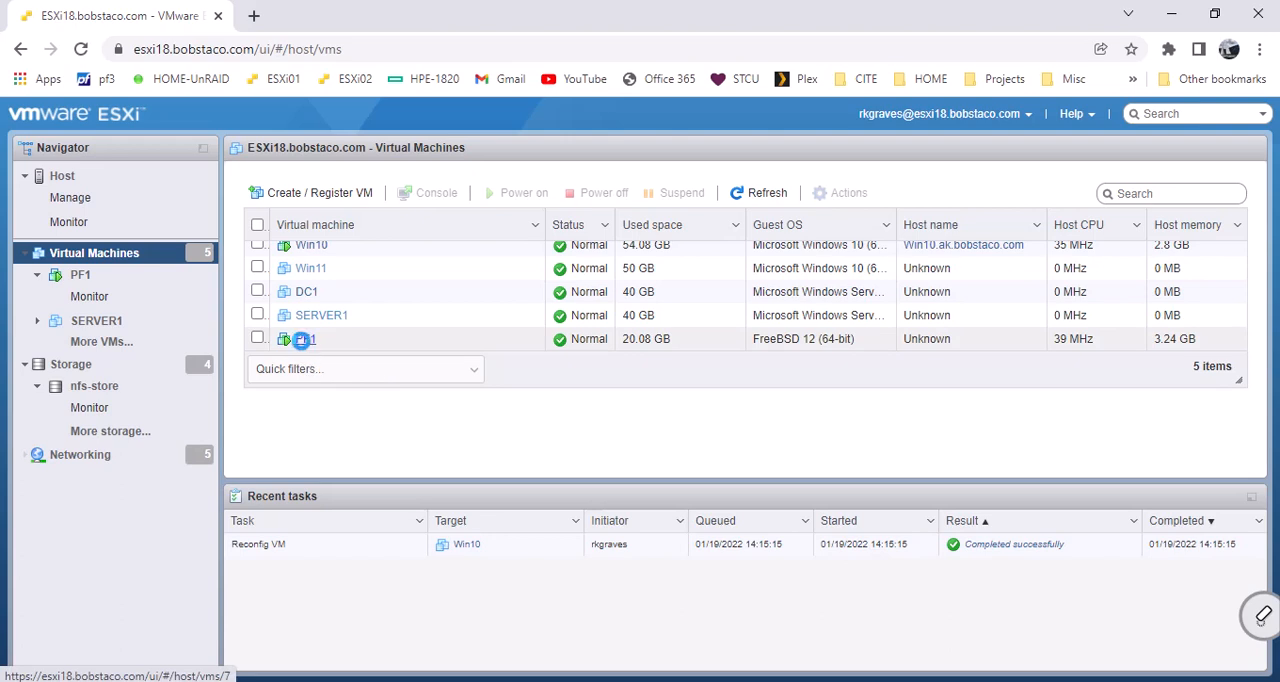
# Take a snapshot of the PF1 virtual machine named "Ready for GUI part of Install", including the machine's memory.
pyautogui.rightClick(305, 347)
pyautogui.moveTo(350, 300)
pyautogui.moveTo(360, 276)
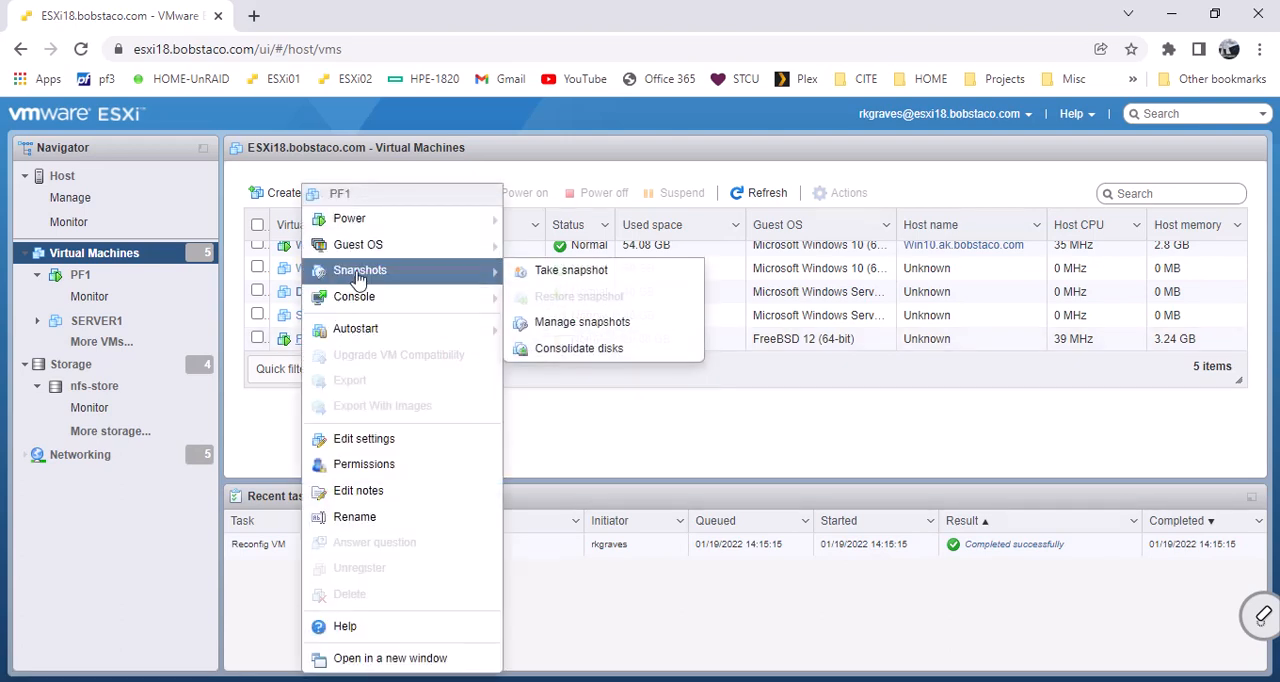
pyautogui.click(537, 273)
pyautogui.click(655, 295)
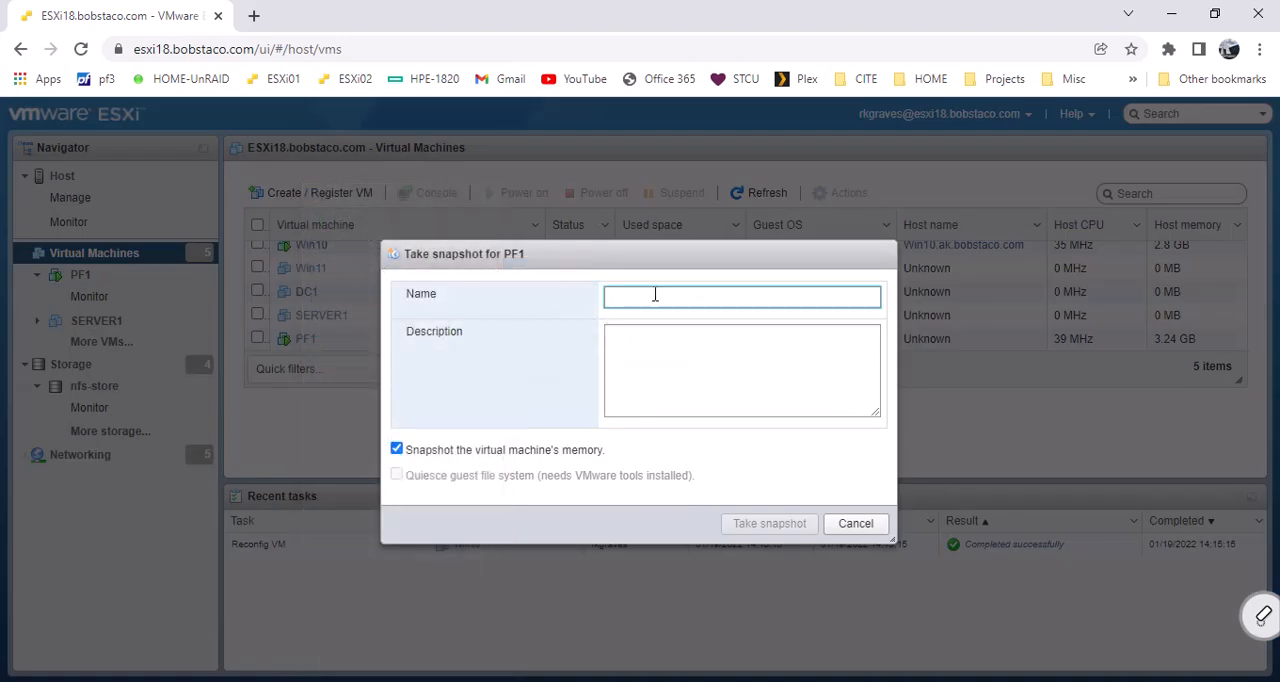
pyautogui.write('Ready for GUI part of Install')
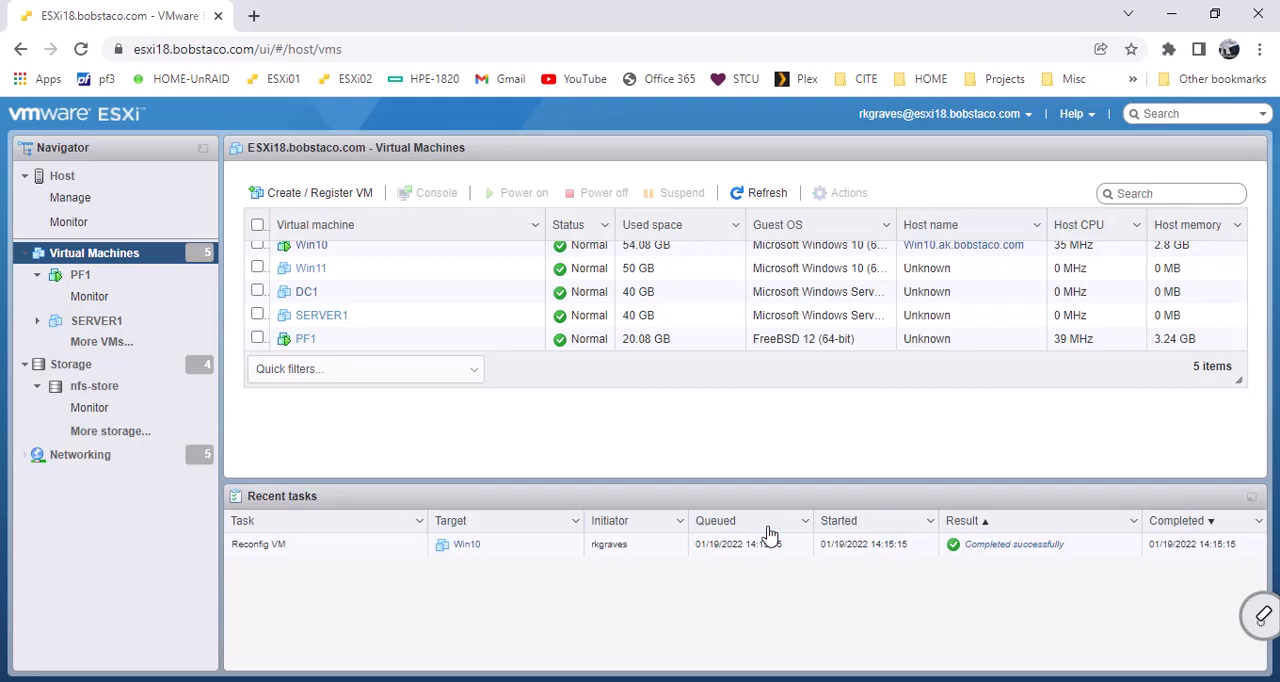
pyautogui.click(769, 524)
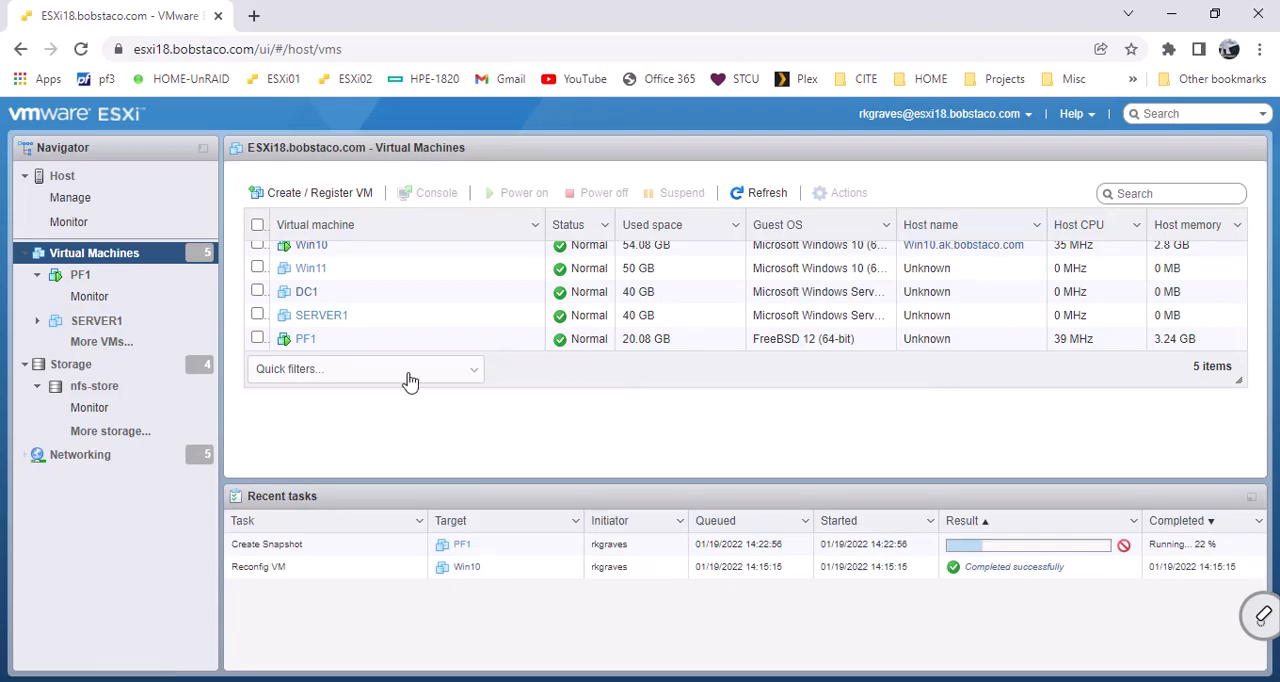
# Review PF1's snapshot tree in the snapshot manager, and close it without making changes.
pyautogui.rightClick(311, 347)
pyautogui.moveTo(313, 346)
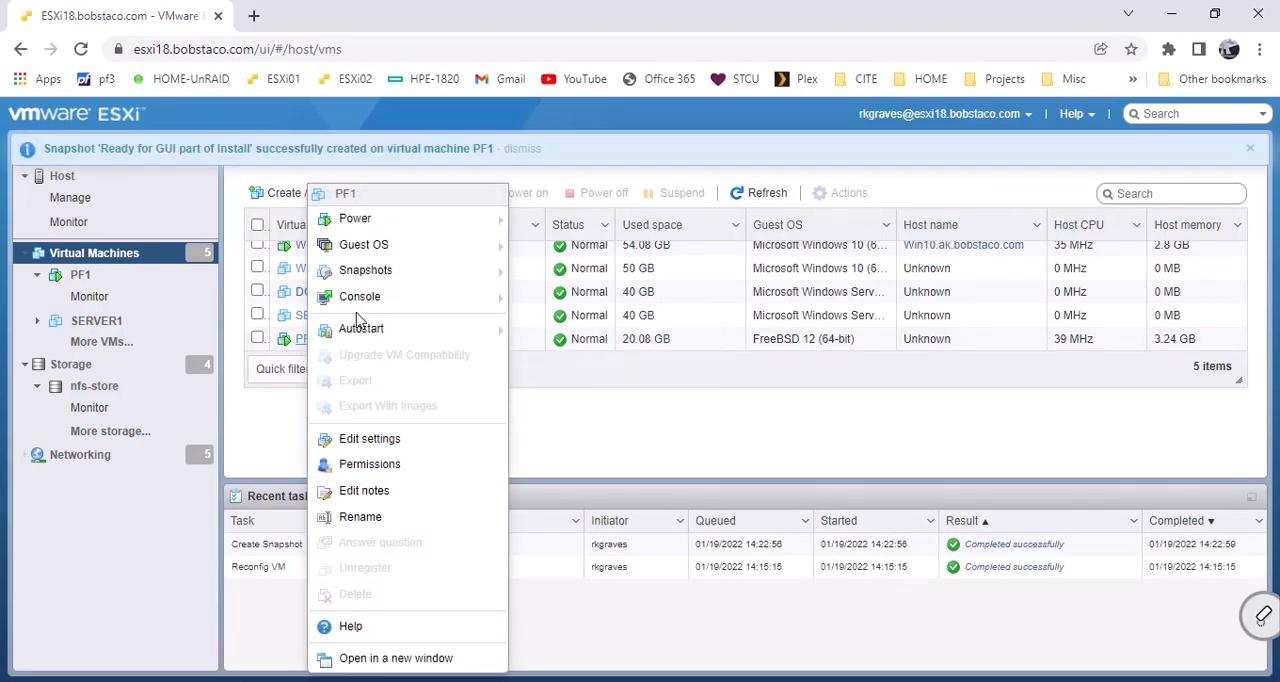
pyautogui.moveTo(371, 276)
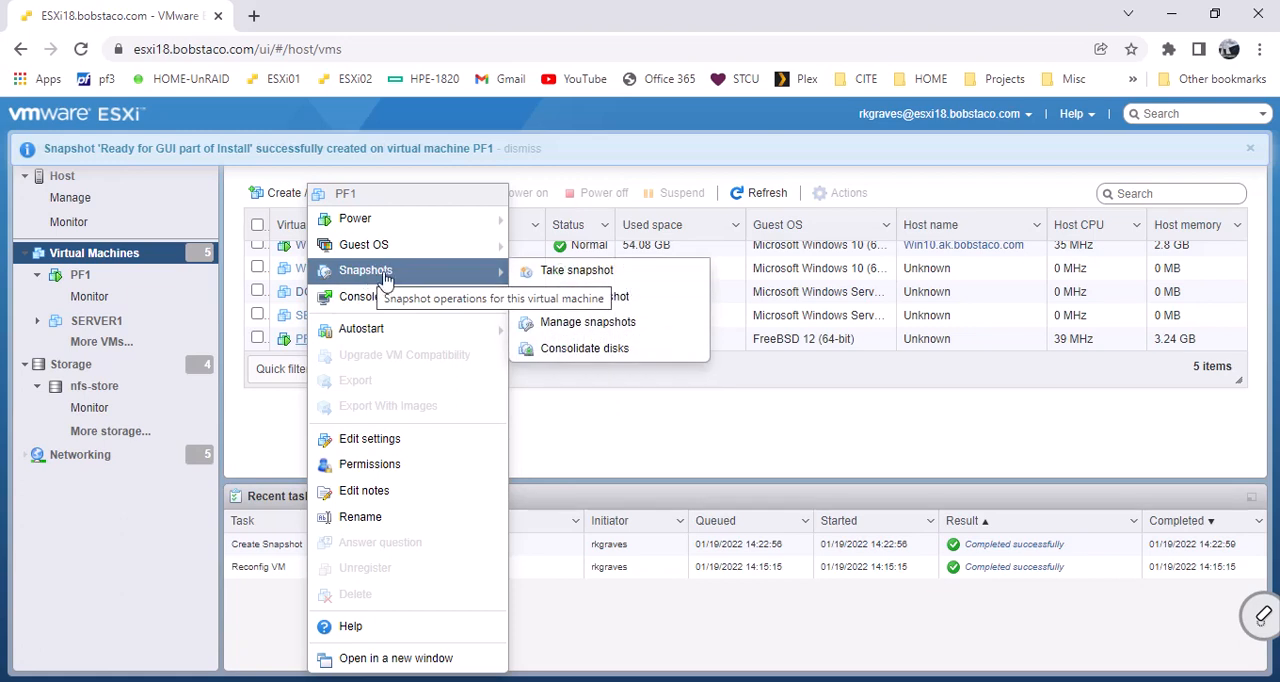
pyautogui.click(580, 323)
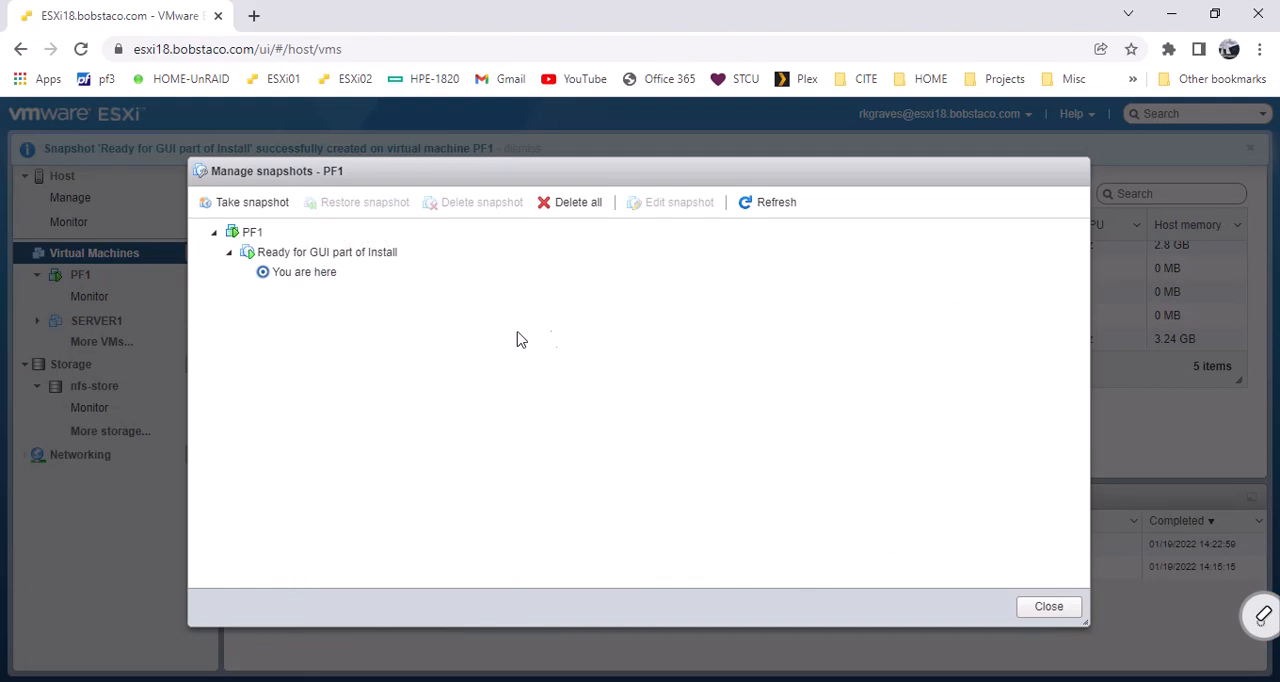
pyautogui.click(270, 253)
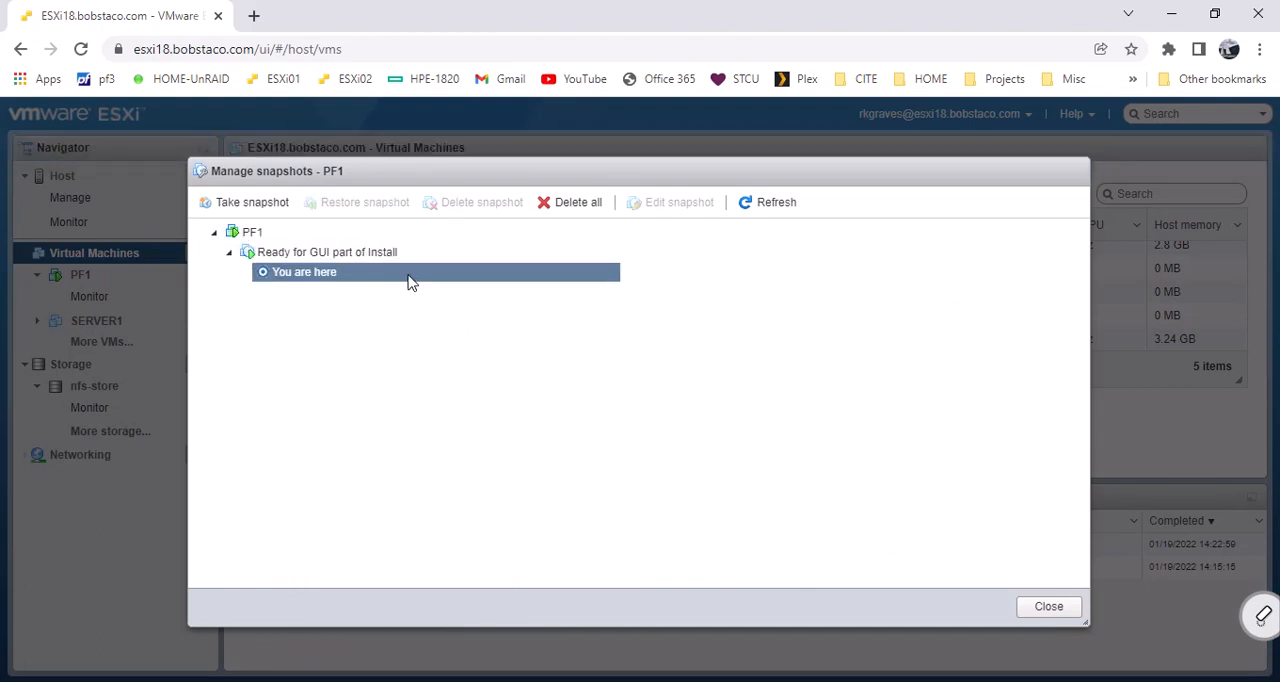
pyautogui.click(1050, 607)
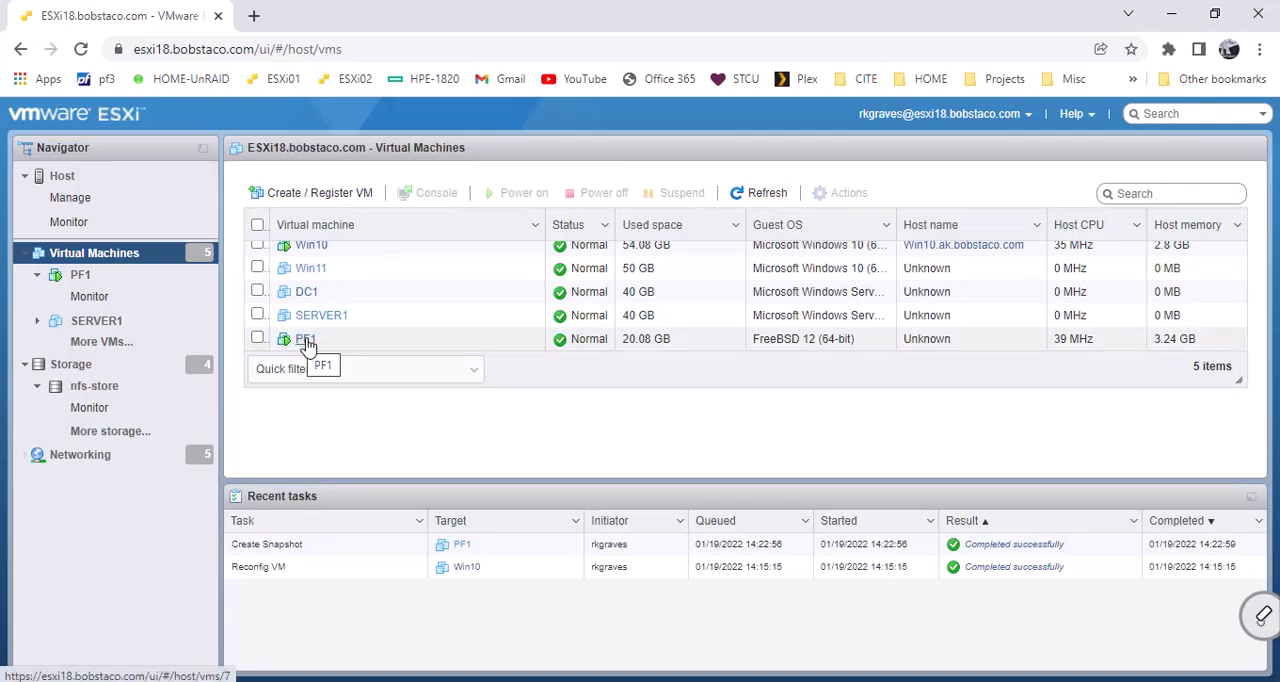
pyautogui.rightClick(305, 342)
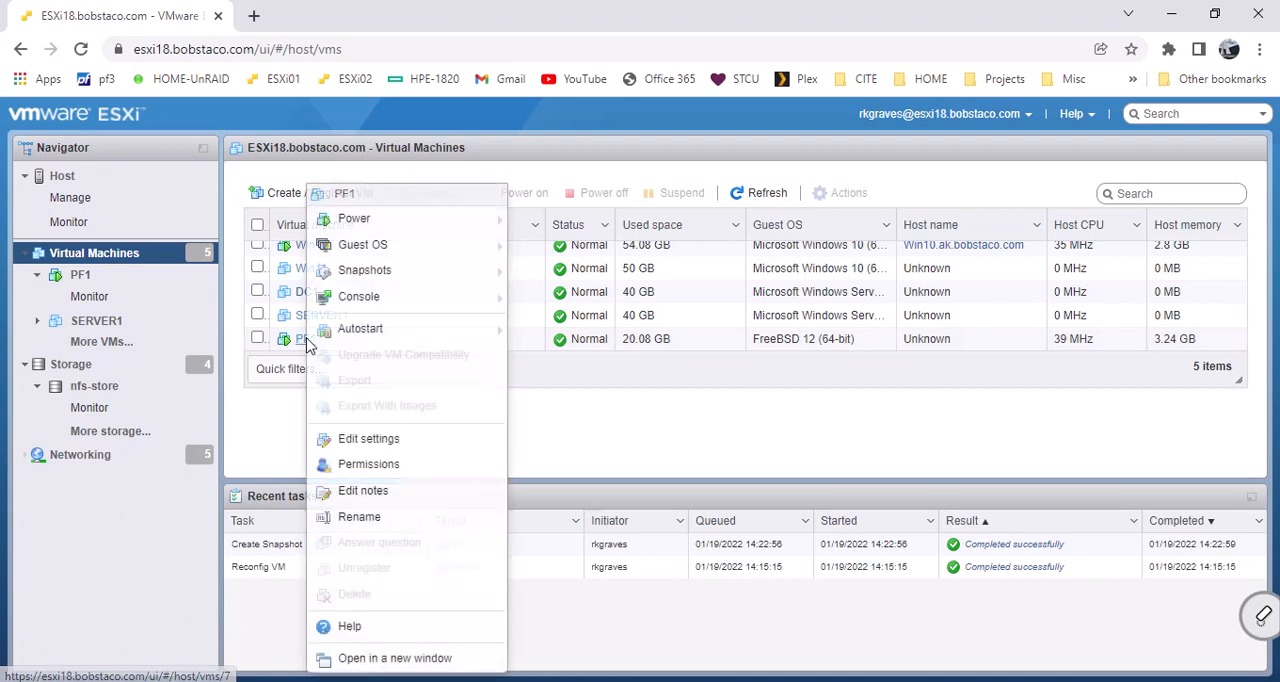
pyautogui.moveTo(350, 308)
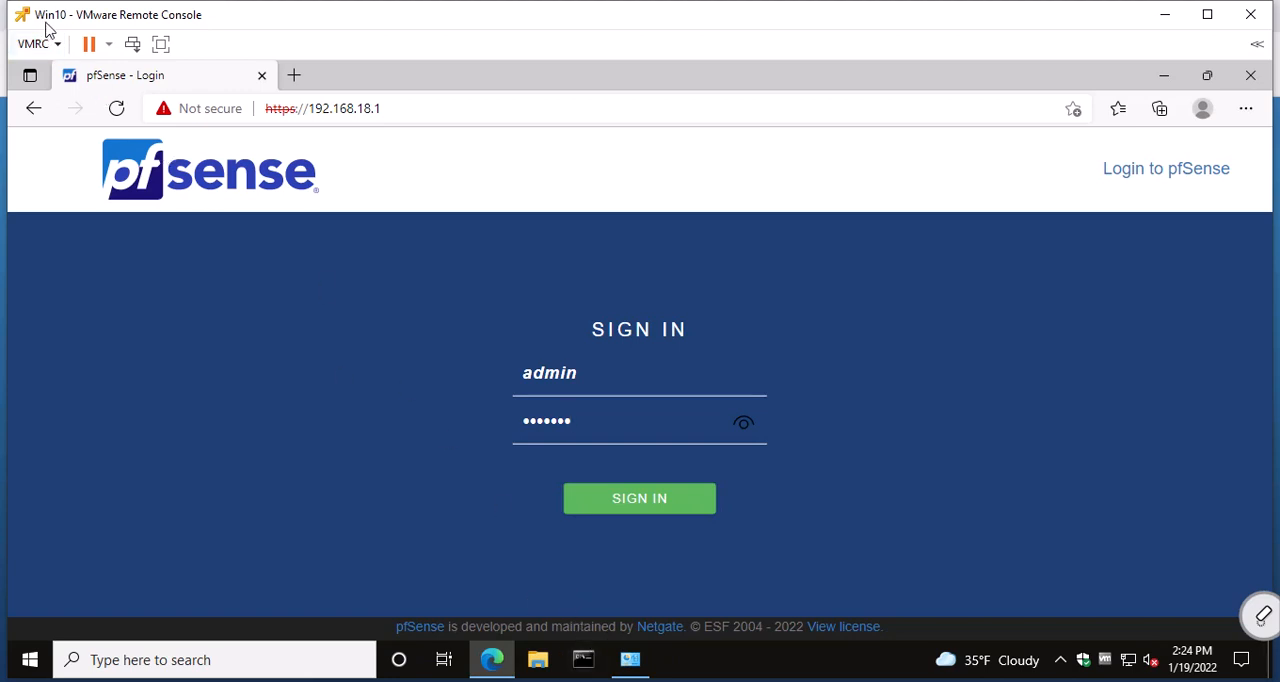
# Switch to the Command Prompt in the Win10 virtual machine and run ipconfig /all.
pyautogui.click(584, 660)
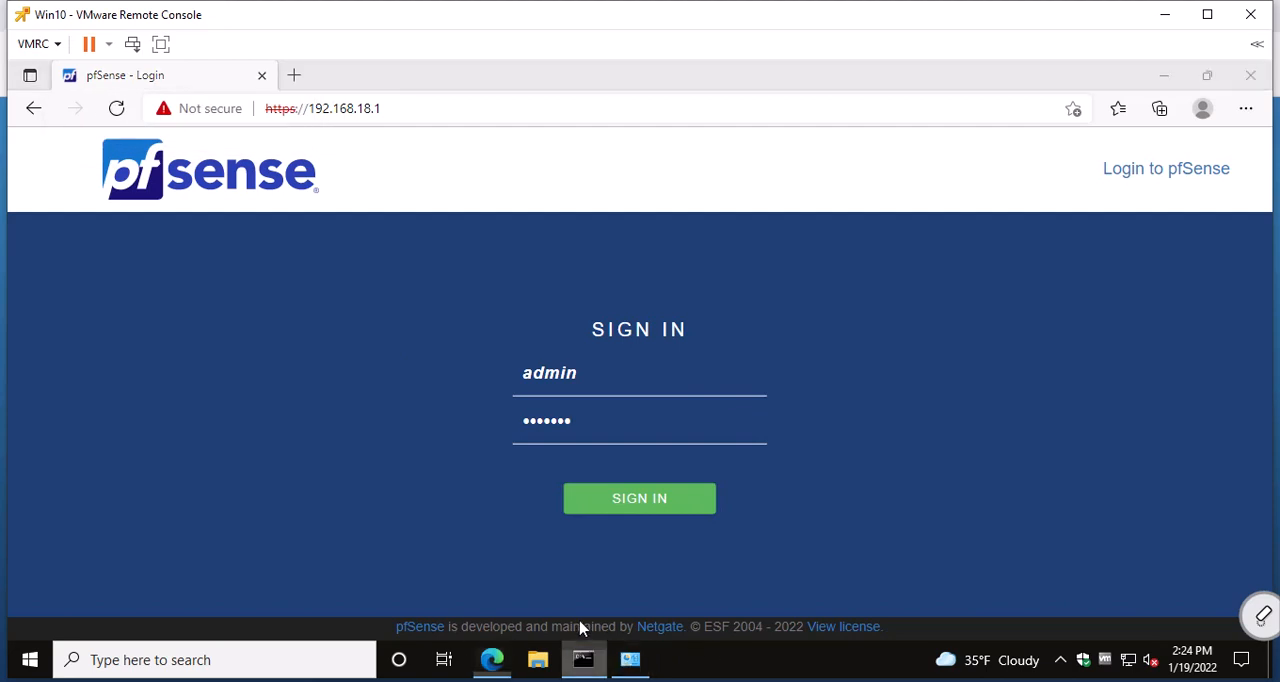
pyautogui.moveTo(429, 88); pyautogui.dragTo(434, 66)
pyautogui.write('ipconfig /all')
pyautogui.press('Return')
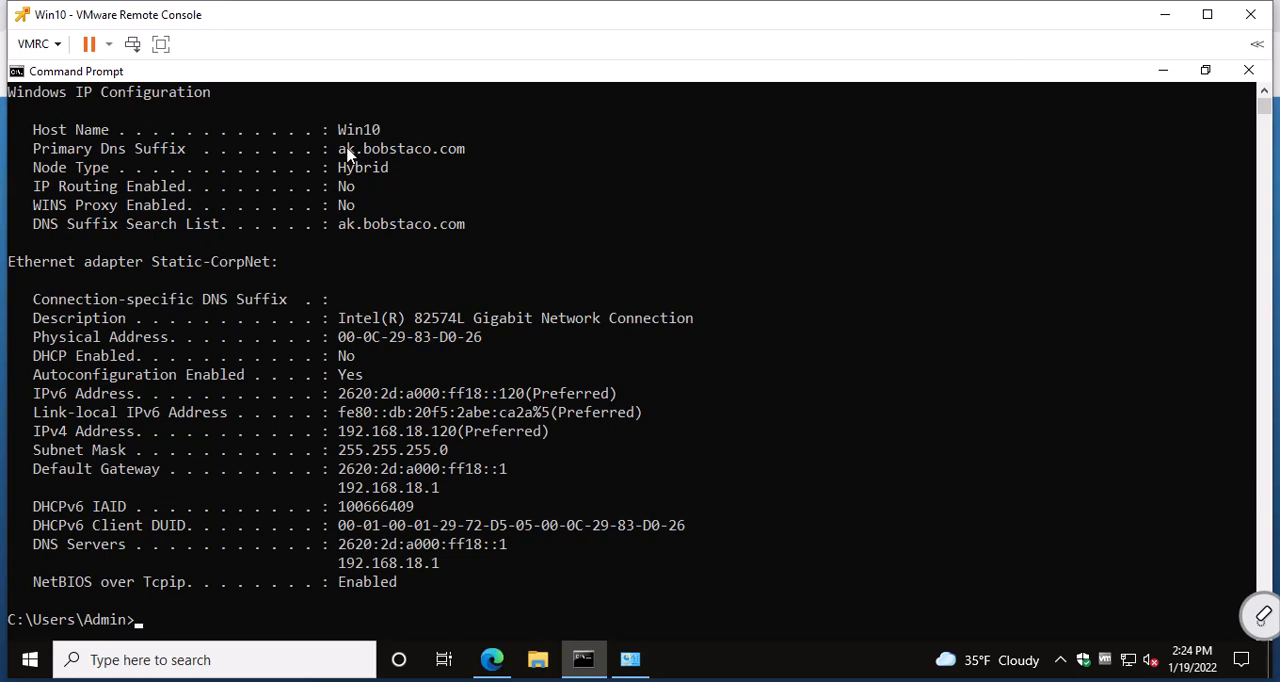
# Examine the Win10 machine's DNS suffix, host name, IPv6 and IPv4 addresses, default gateways and DNS servers in the ipconfig output.
pyautogui.moveTo(348, 153); pyautogui.dragTo(464, 152)
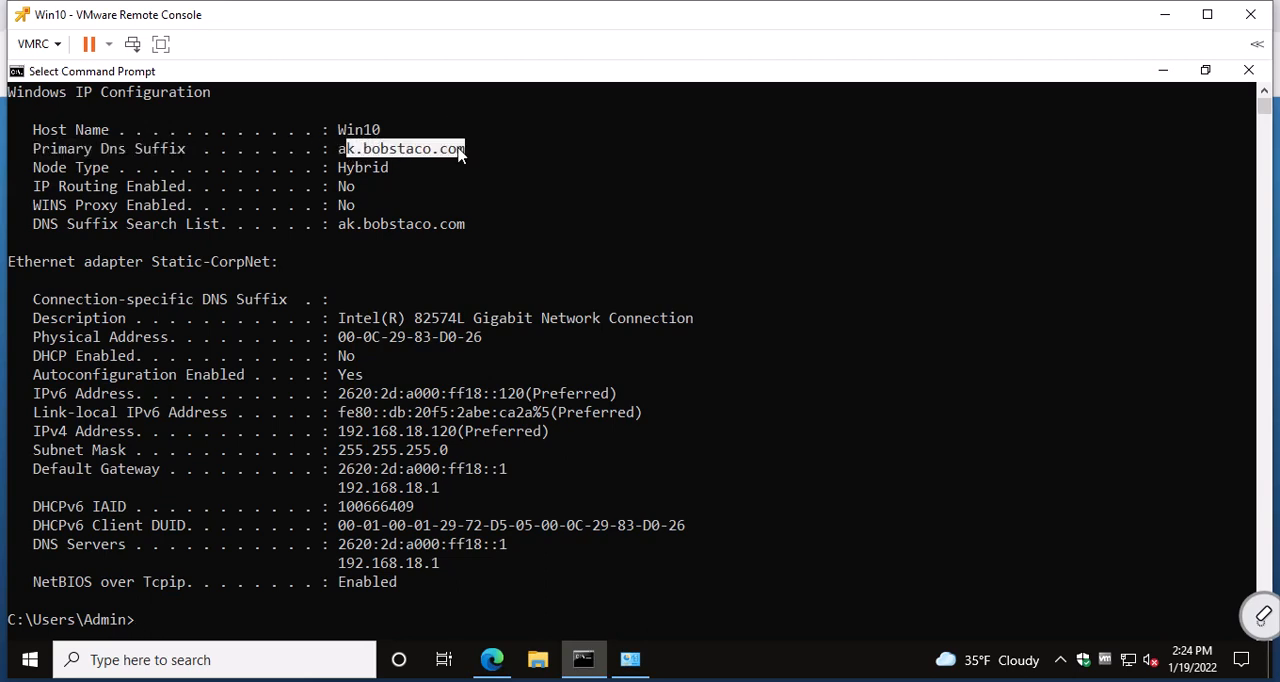
pyautogui.moveTo(338, 131); pyautogui.dragTo(388, 133)
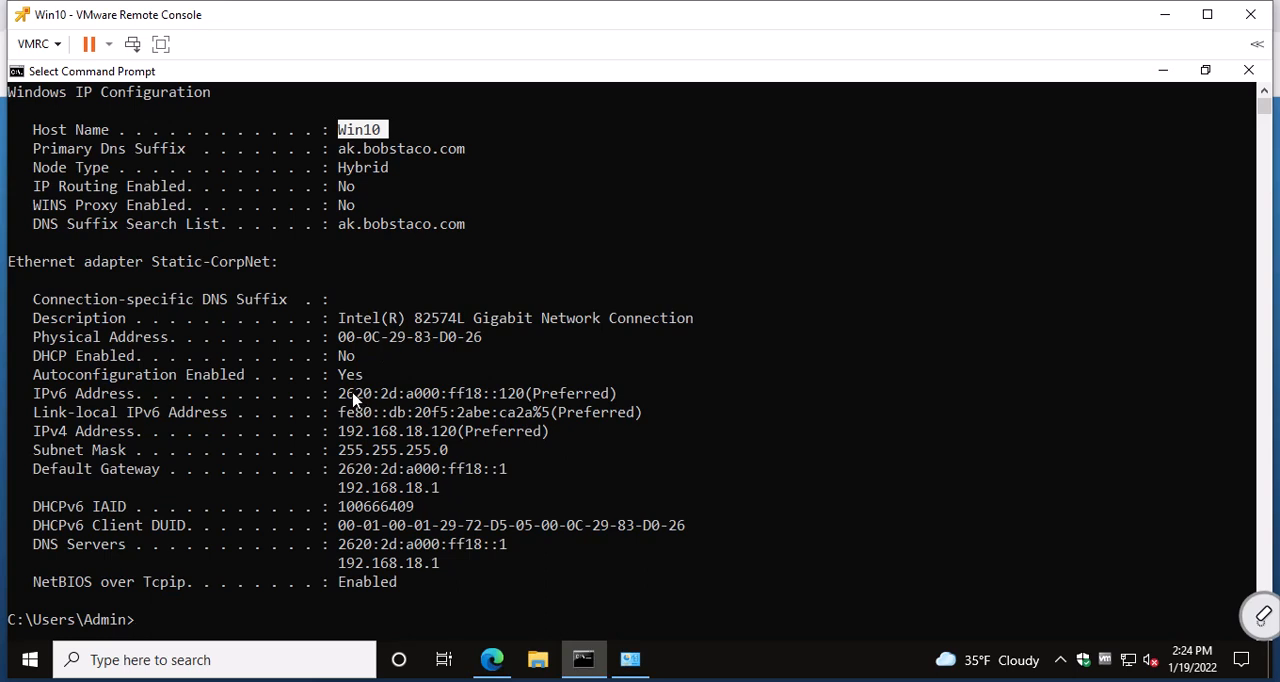
pyautogui.moveTo(341, 396); pyautogui.dragTo(524, 396)
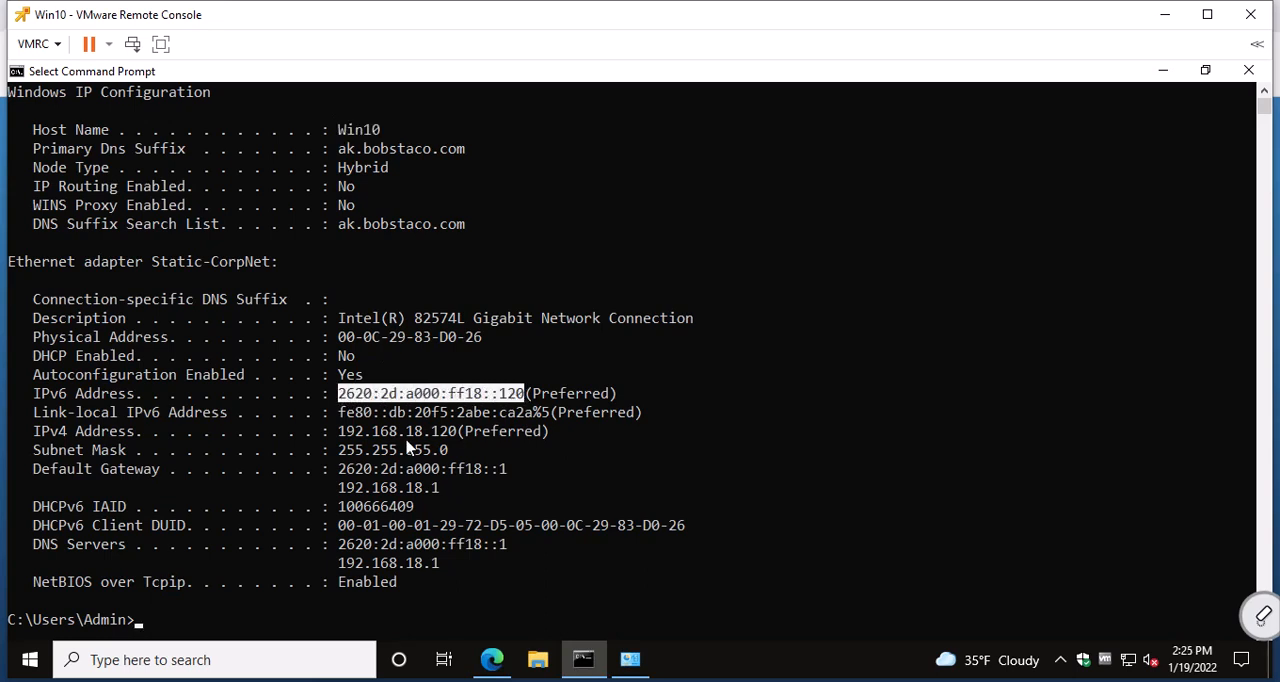
pyautogui.moveTo(345, 437); pyautogui.dragTo(460, 438)
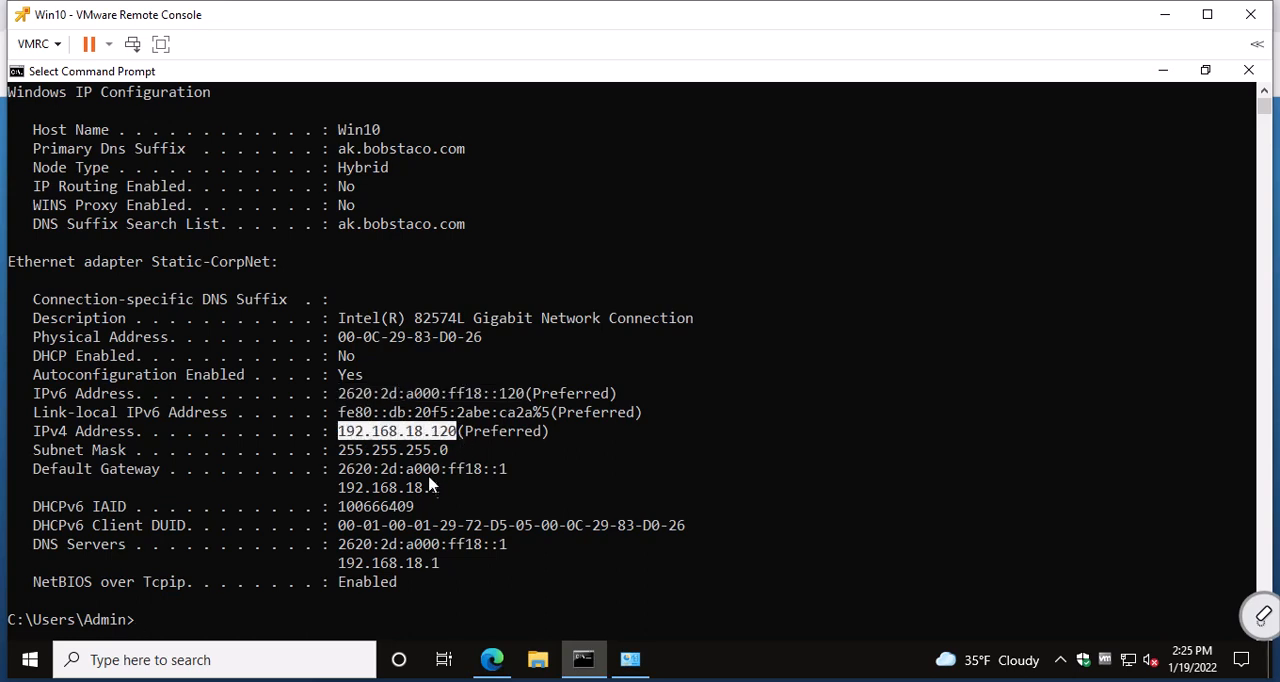
pyautogui.moveTo(341, 488); pyautogui.dragTo(435, 491)
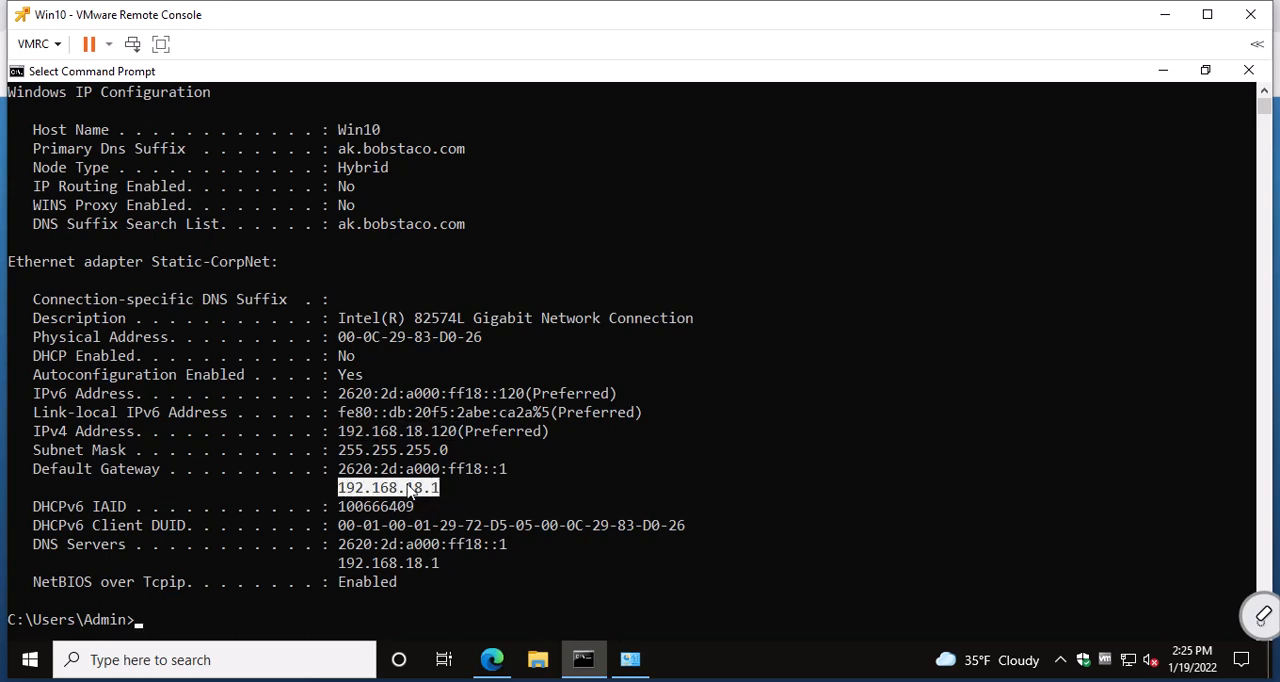
pyautogui.moveTo(342, 470); pyautogui.dragTo(507, 470)
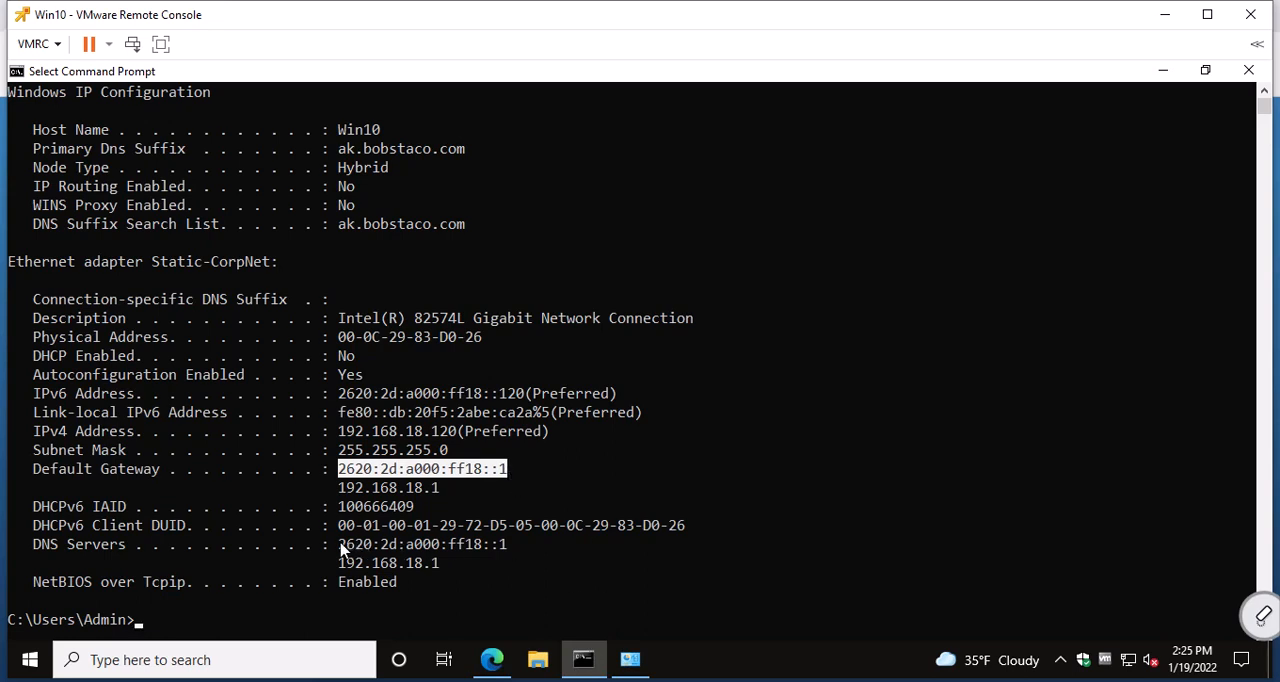
pyautogui.moveTo(342, 550); pyautogui.dragTo(444, 566)
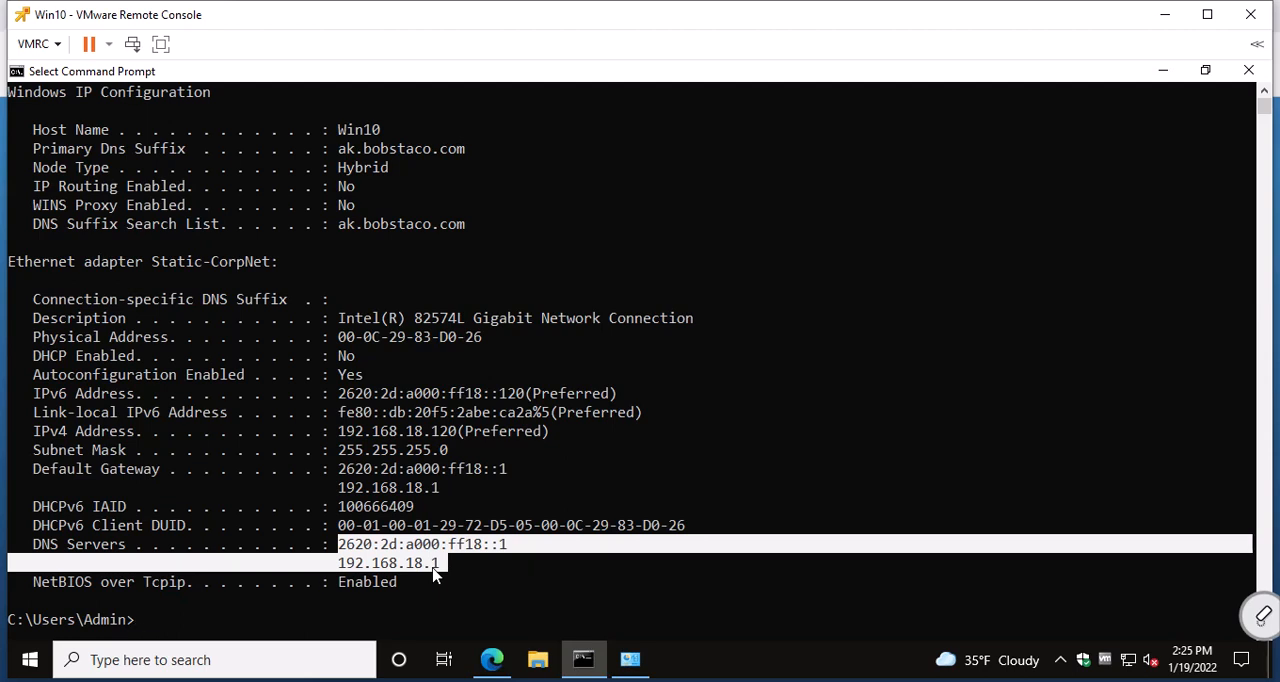
# Switch to Edge, sign in to pfSense with the prefilled credentials, and advance the setup wizard to General Information.
pyautogui.click(492, 659)
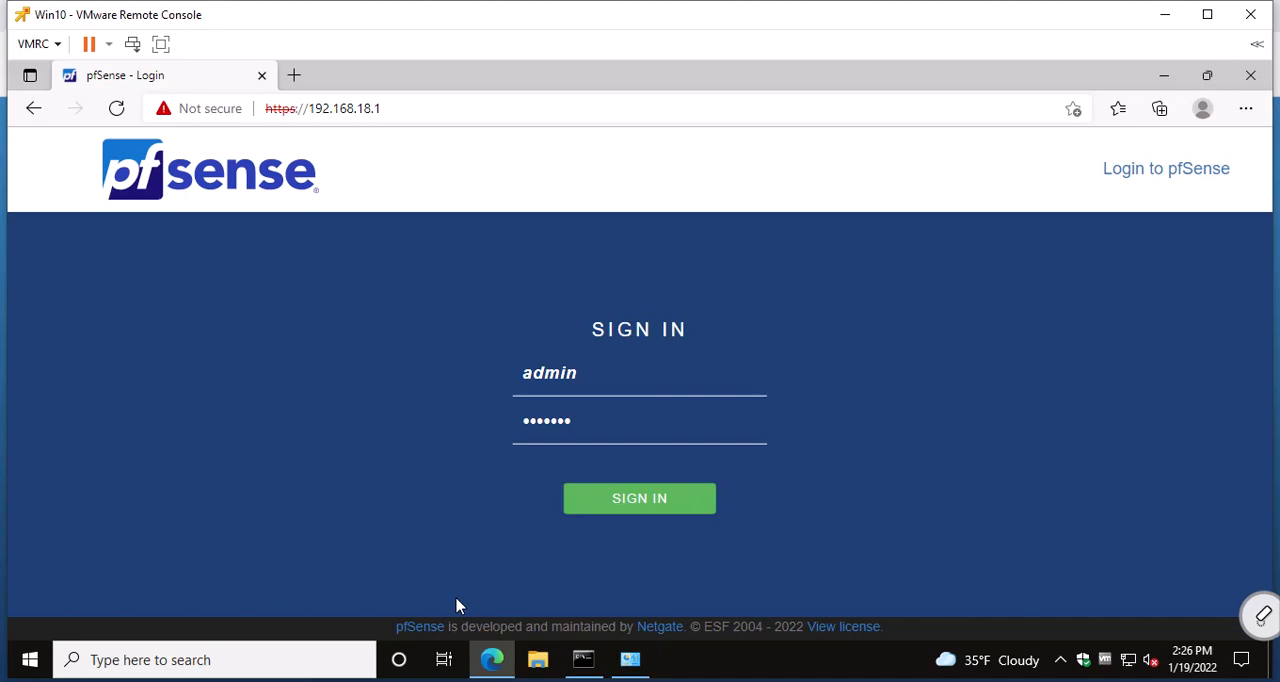
pyautogui.click(629, 503)
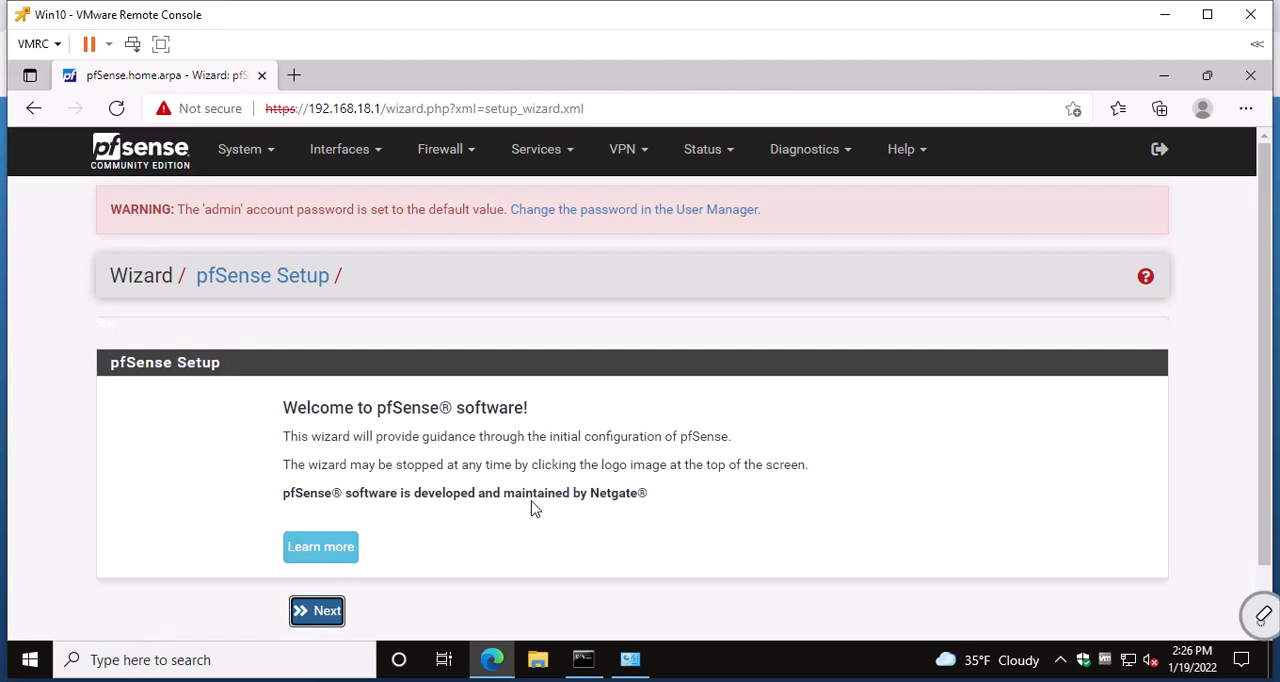
pyautogui.click(320, 614)
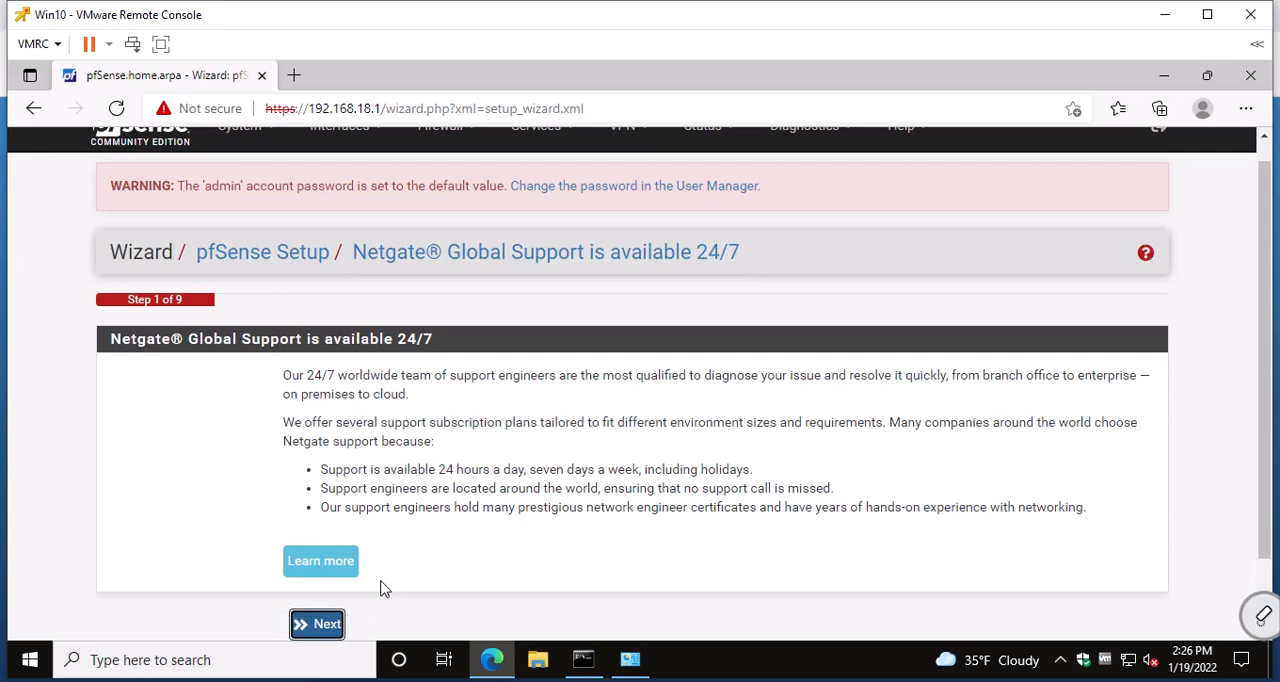
pyautogui.click(329, 625)
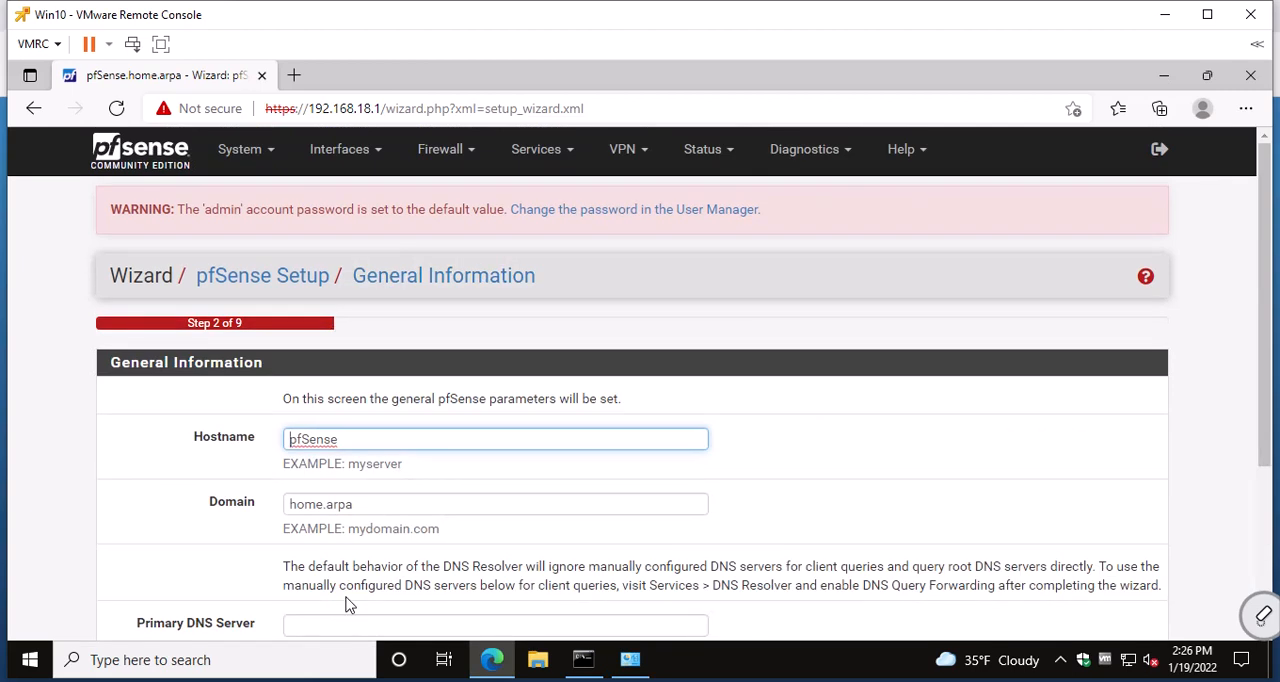
# Replace the pfSense hostname in the General Information form with pf1.
pyautogui.write('pf1')
pyautogui.press('Delete')
pyautogui.press('Delete')
pyautogui.press('Delete')
pyautogui.press('Delete')
pyautogui.press('Delete')
pyautogui.press('Delete')
pyautogui.press('Delete')
# Replace the domain in the General Information form with ak.bobstaco.com.
pyautogui.click(354, 504)
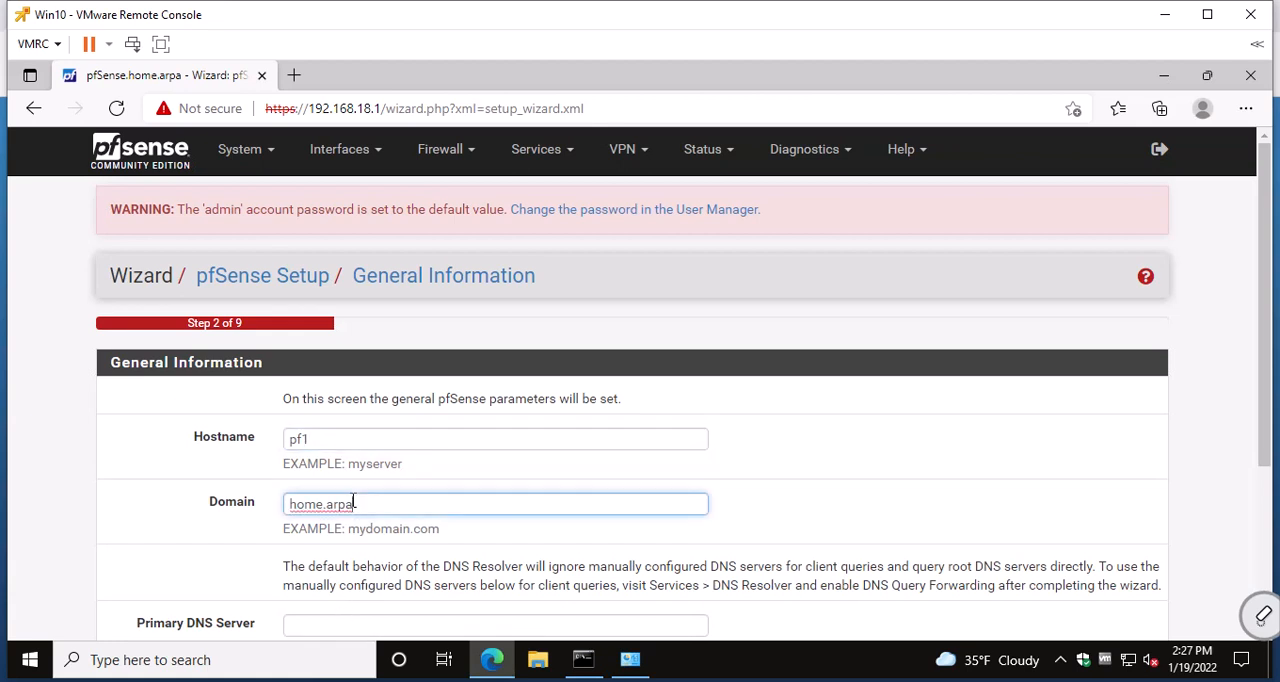
pyautogui.doubleClick(320, 504)
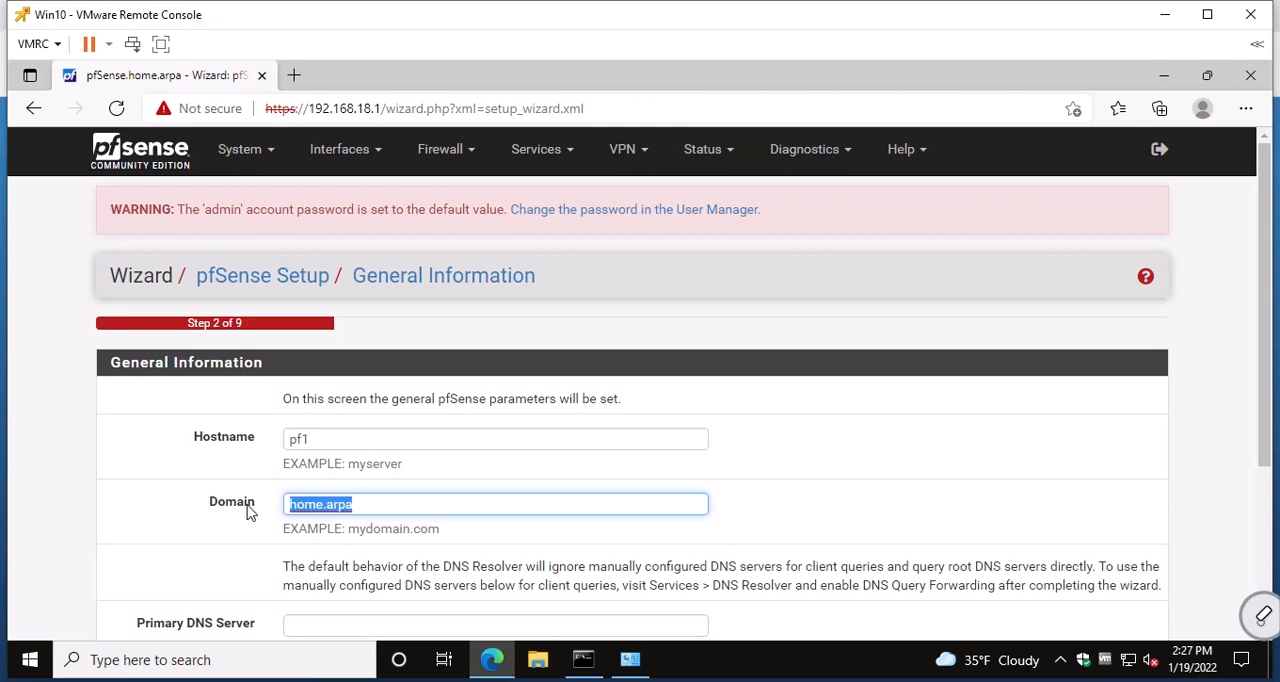
pyautogui.write('ak.b')
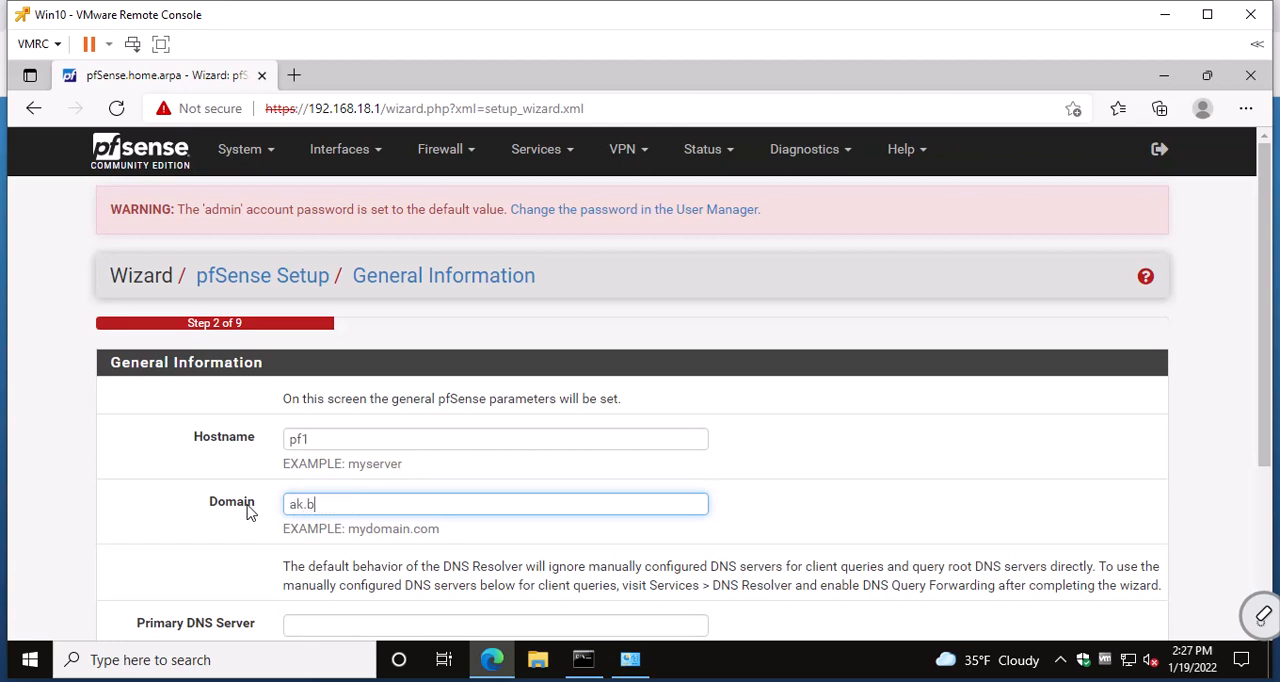
pyautogui.write('obstaco.com')
# Set the primary DNS server to 4.2.2.1 and continue to the wizard's Time Server Information page.
pyautogui.scroll(-1, 434, 430)
pyautogui.scroll(-1, 430, 430)
pyautogui.click(341, 472)
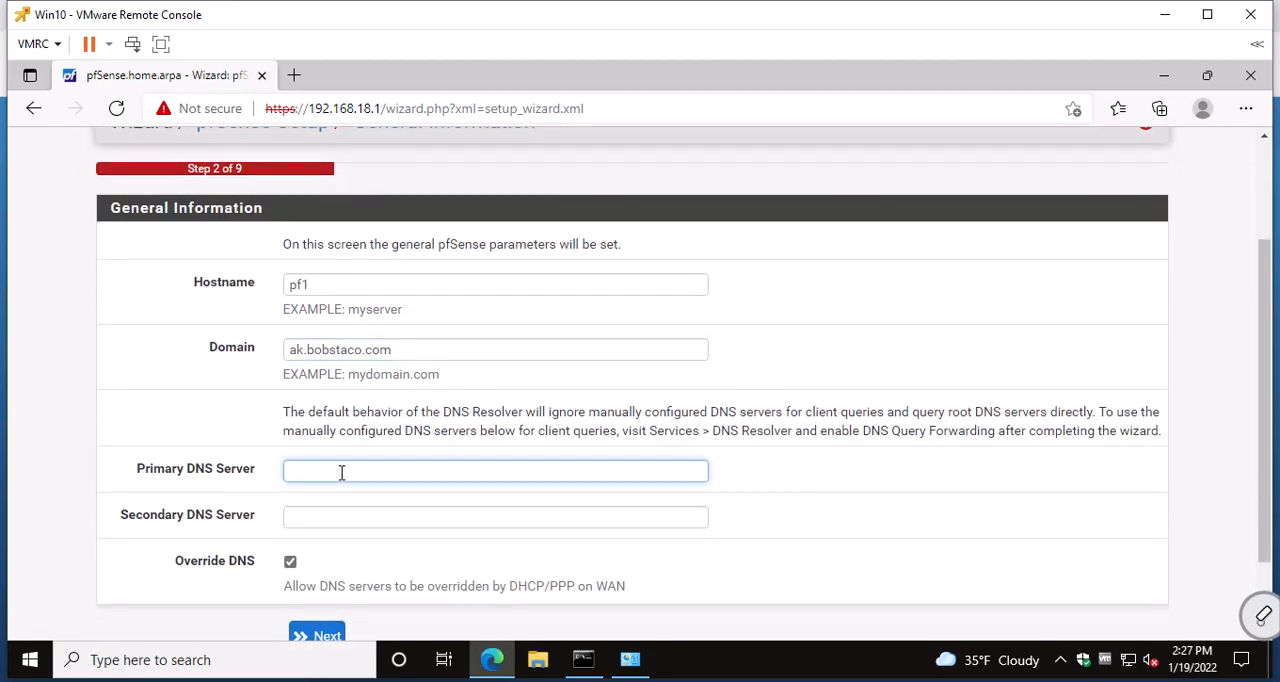
pyautogui.write('4.2.2.1')
pyautogui.scroll(-2, 362, 469)
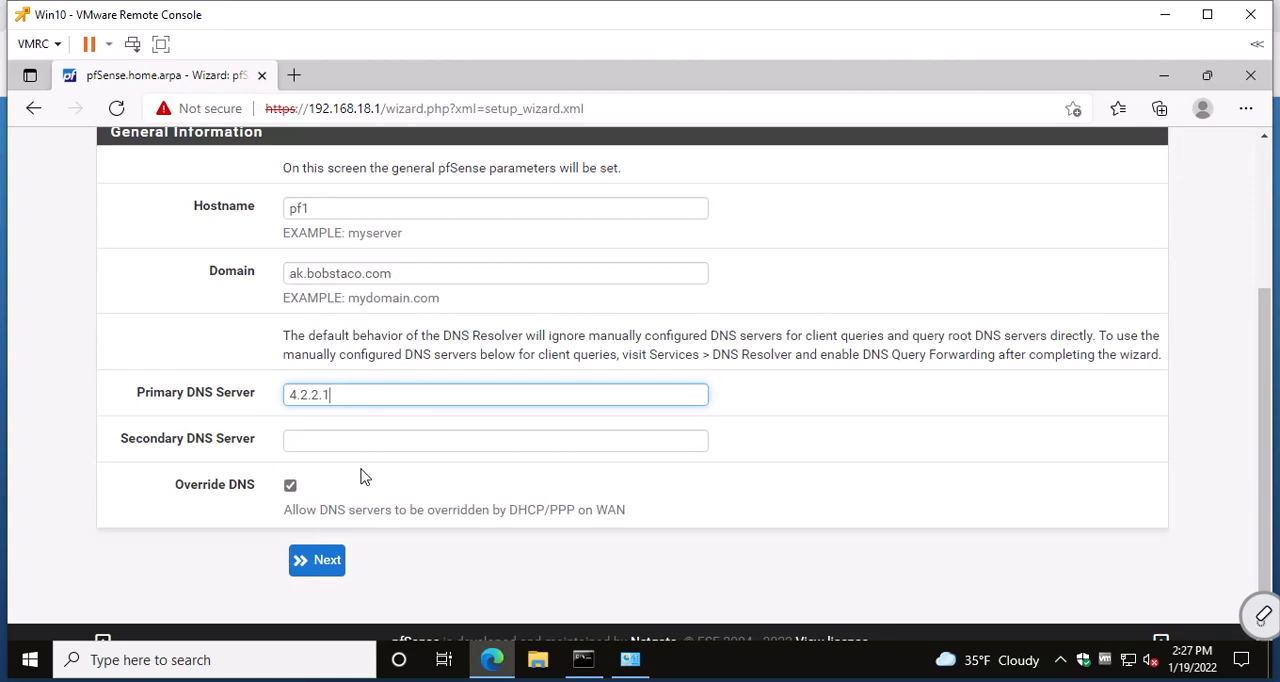
pyautogui.click(322, 566)
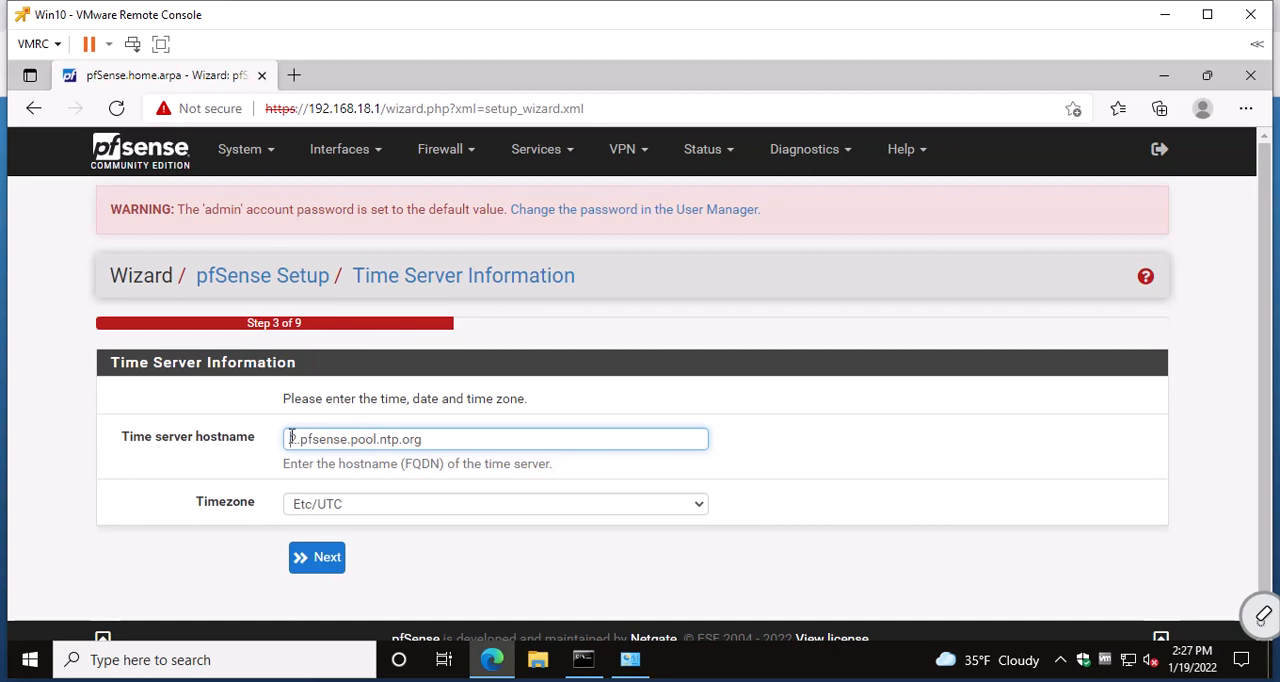
# Set the timezone to America/Los_Angeles, keep the default time server, and continue to the Configure WAN Interface page.
pyautogui.moveTo(290, 439); pyautogui.dragTo(455, 433)
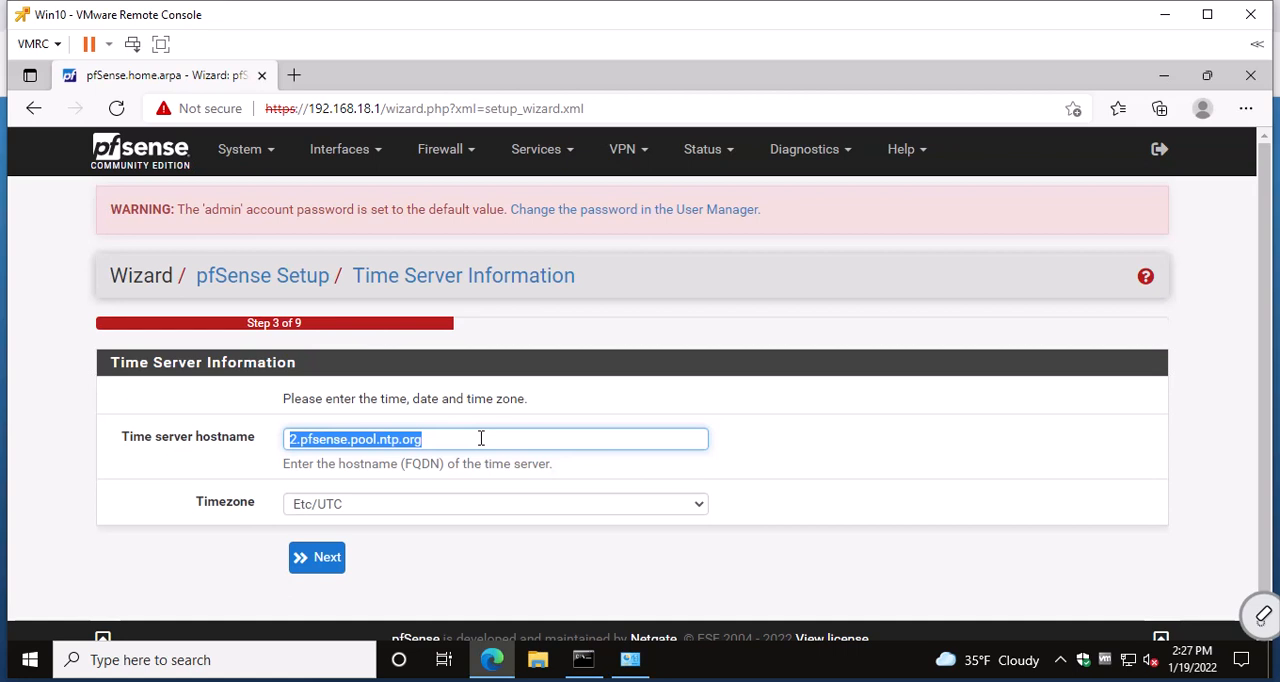
pyautogui.click(701, 508)
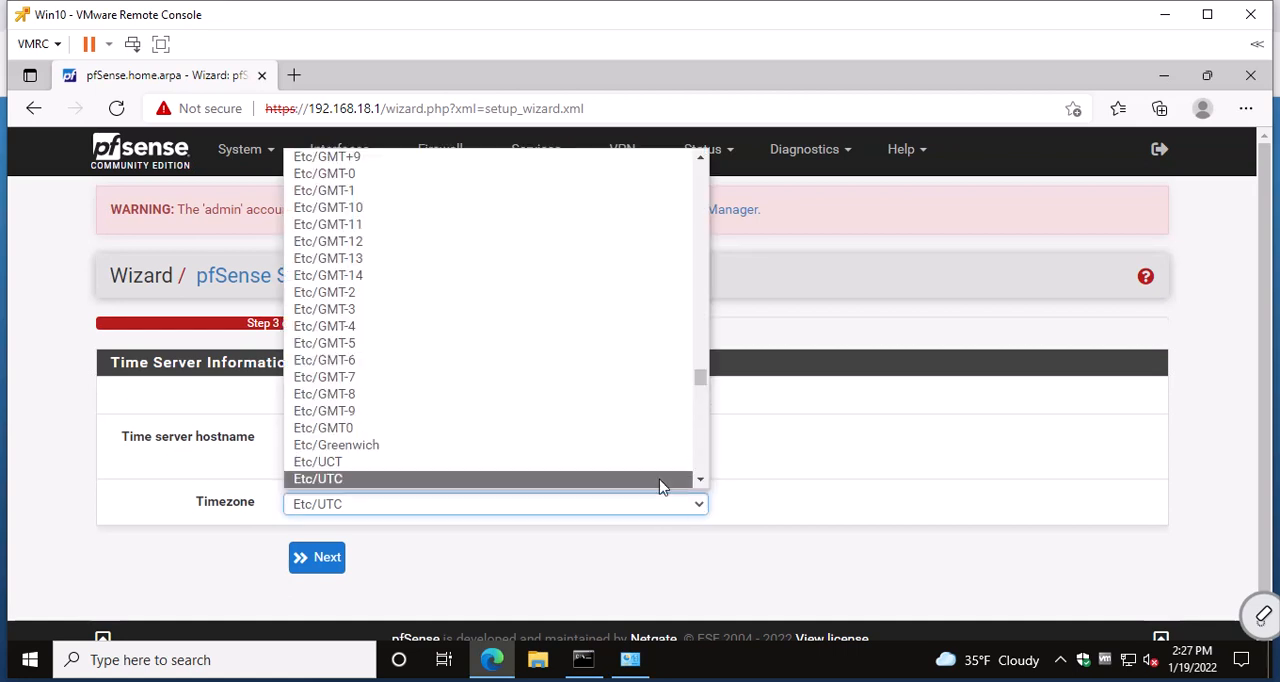
pyautogui.moveTo(703, 380); pyautogui.dragTo(699, 248)
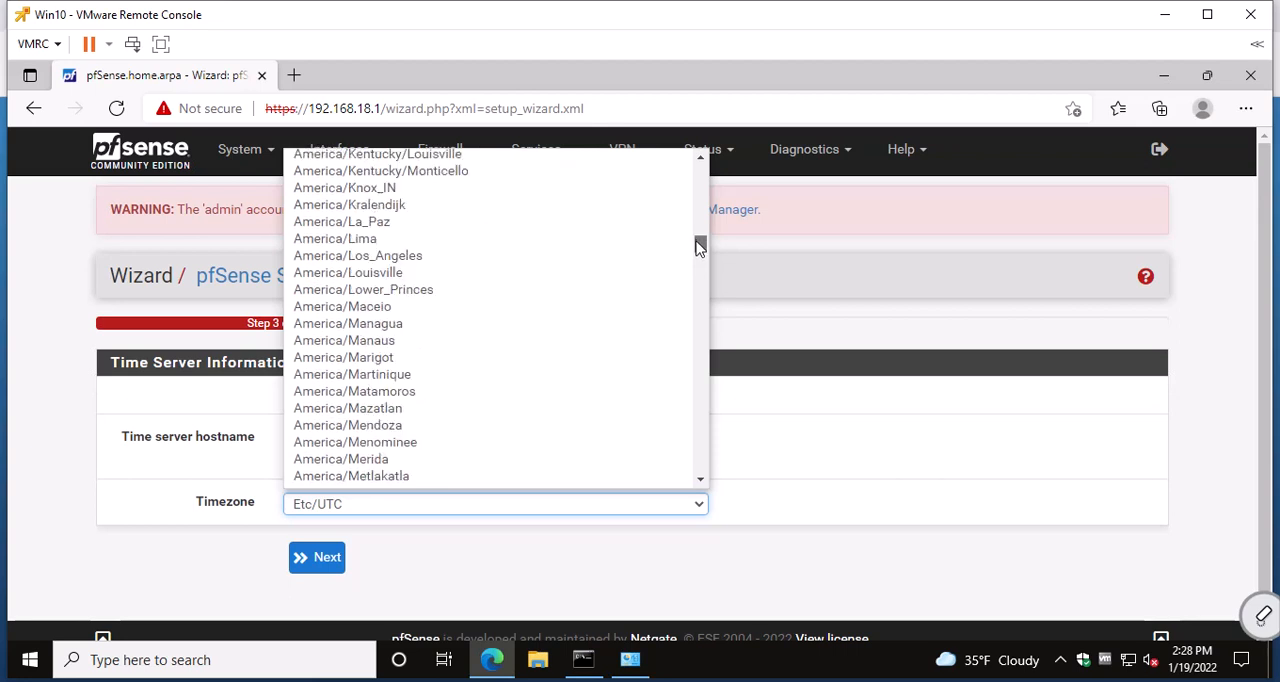
pyautogui.click(572, 257)
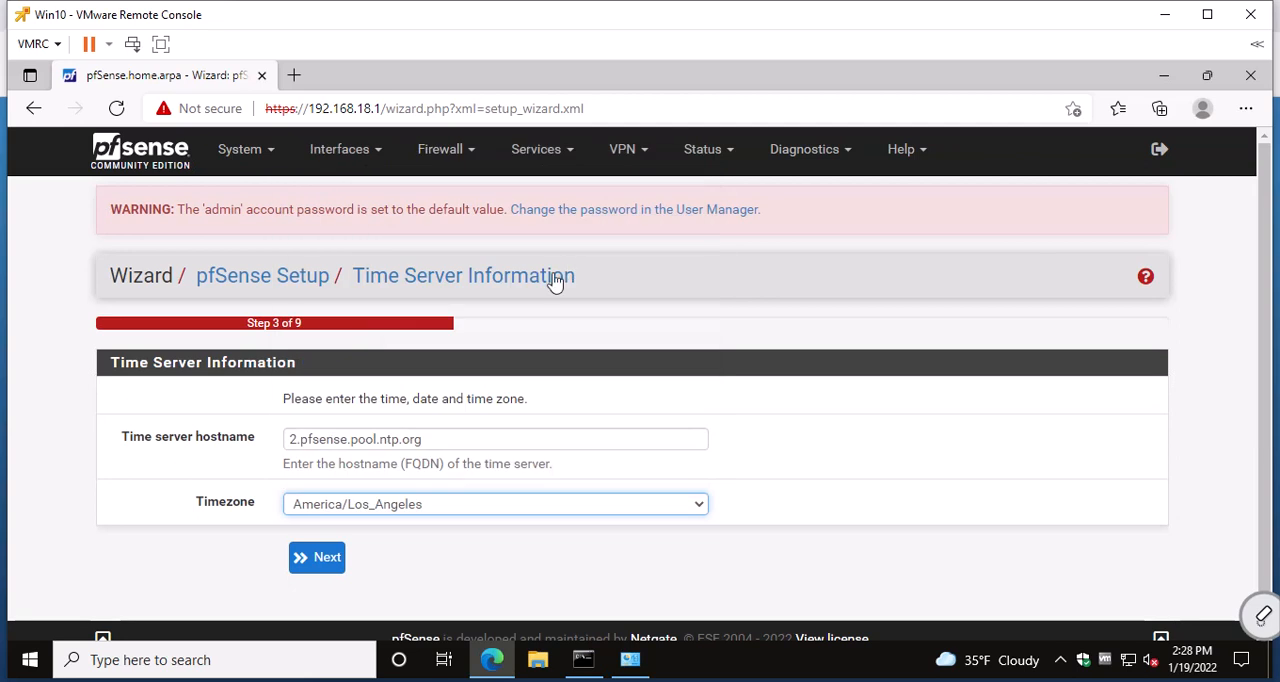
pyautogui.click(328, 562)
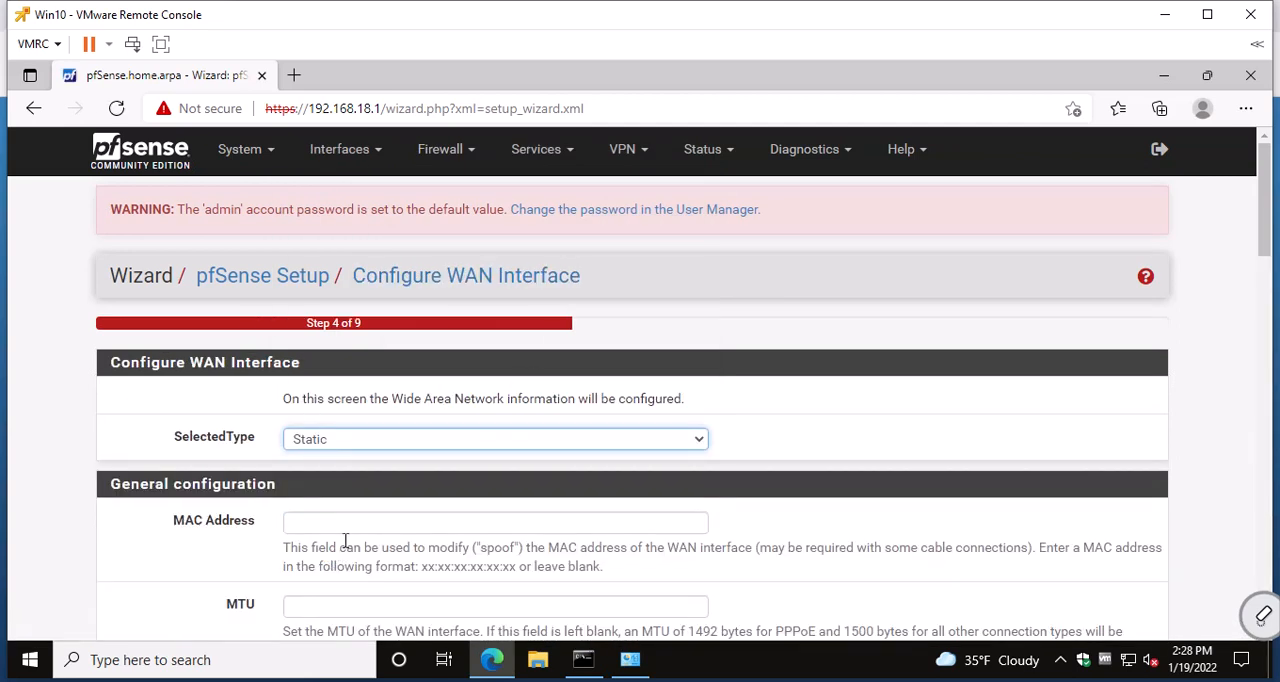
# Review the WAN interface's static IP configuration and the RFC1918 private network blocking option.
pyautogui.scroll(-2, 345, 540)
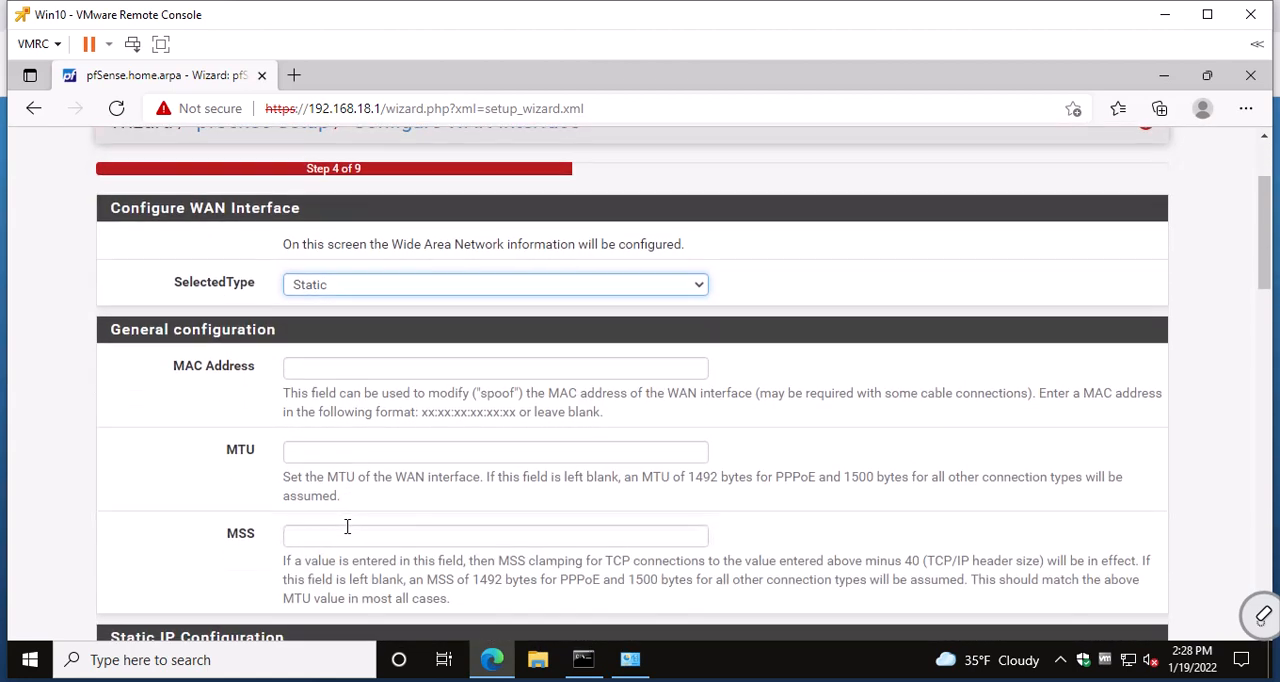
pyautogui.scroll(-2, 347, 527)
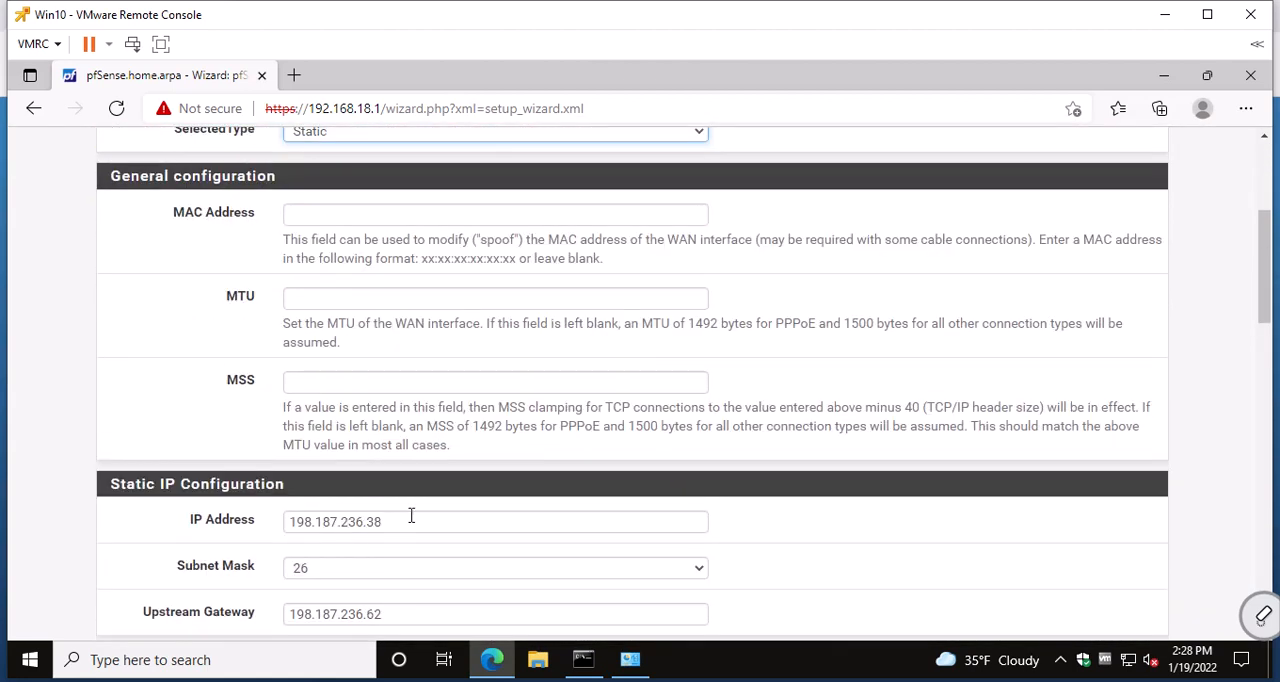
pyautogui.scroll(-1, 411, 515)
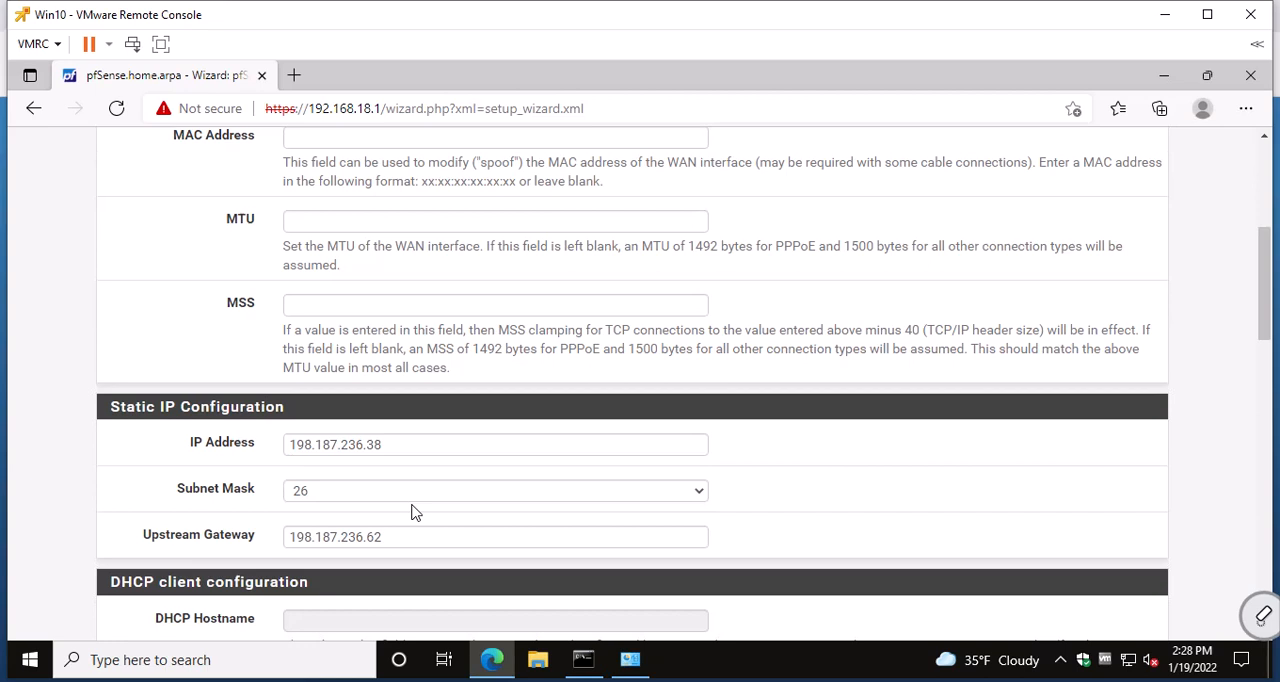
pyautogui.scroll(-5, 420, 490)
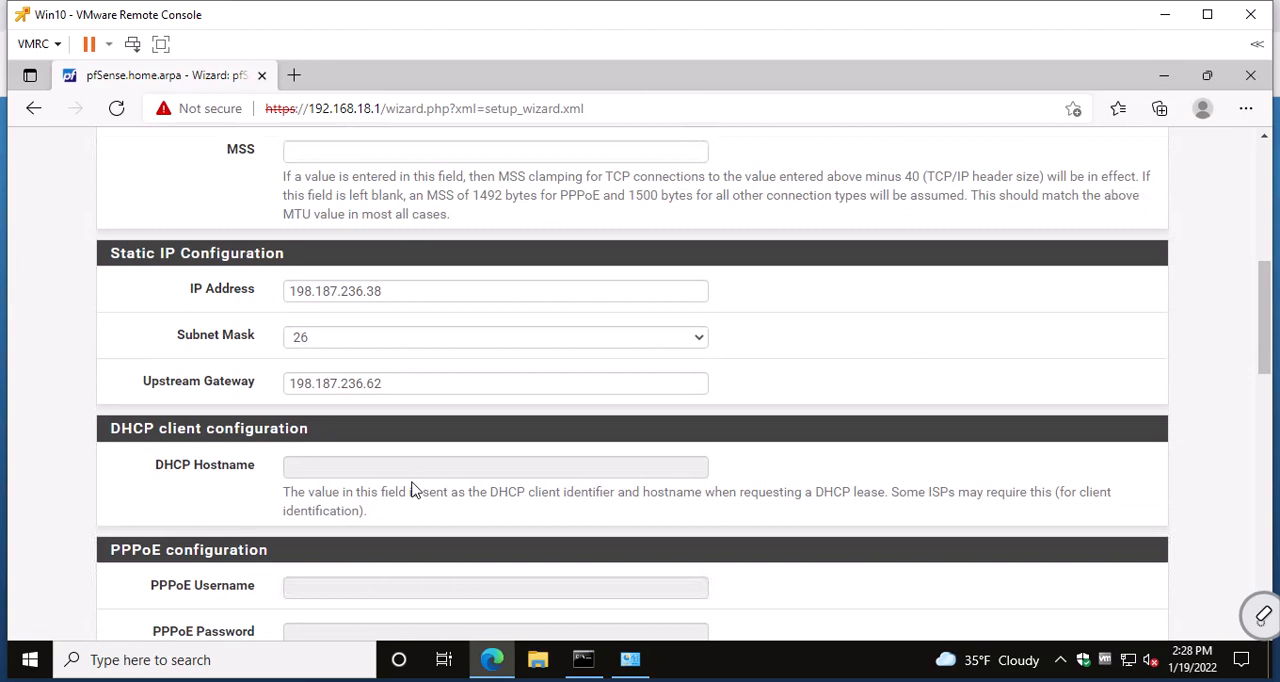
pyautogui.scroll(-5, 410, 482)
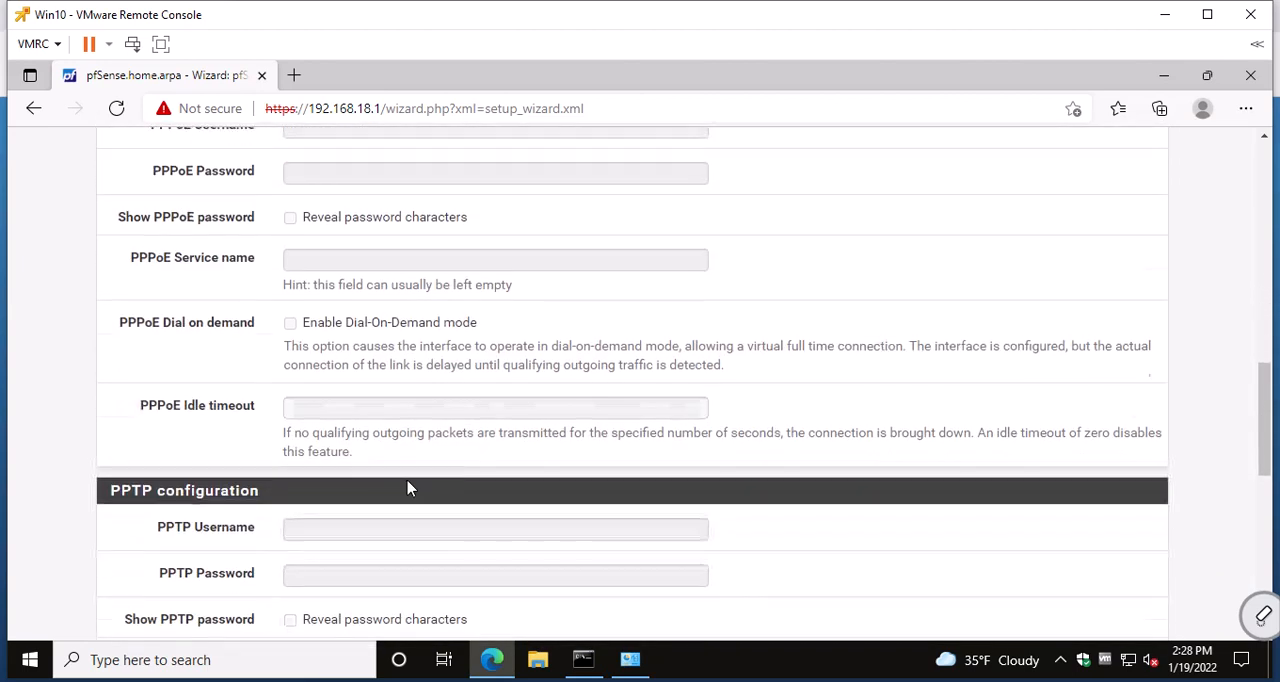
pyautogui.scroll(-3, 408, 486)
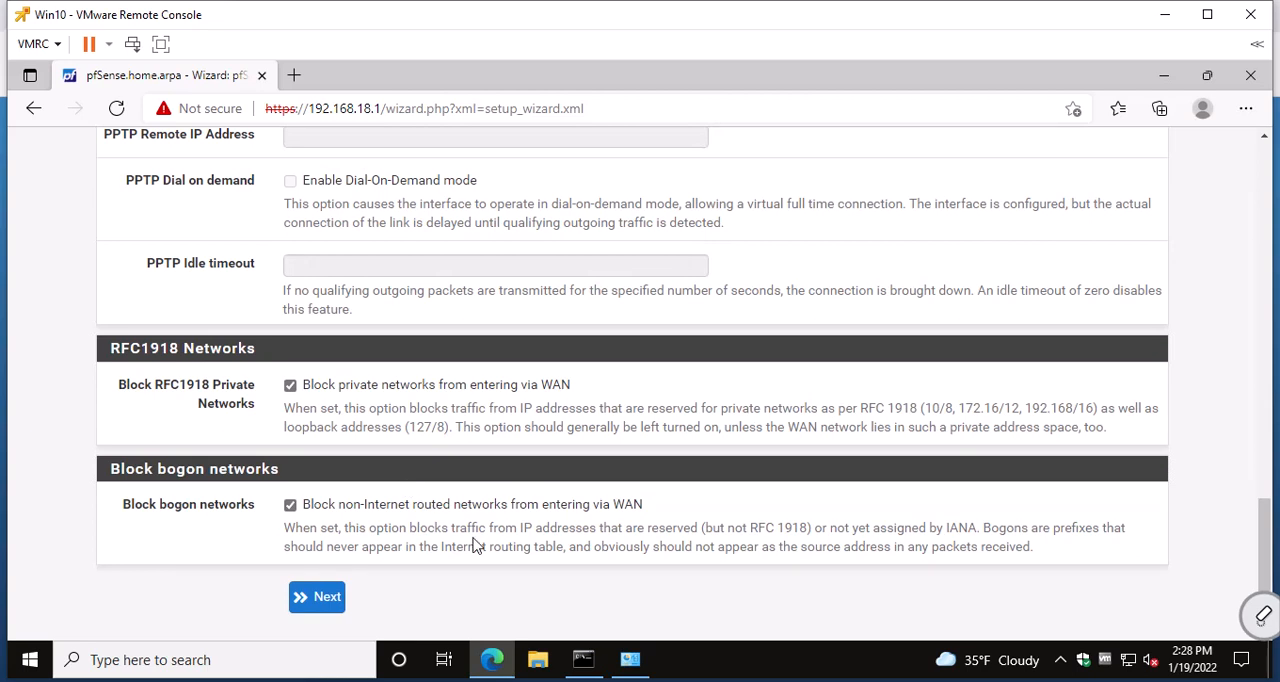
pyautogui.scroll(-1, 475, 540)
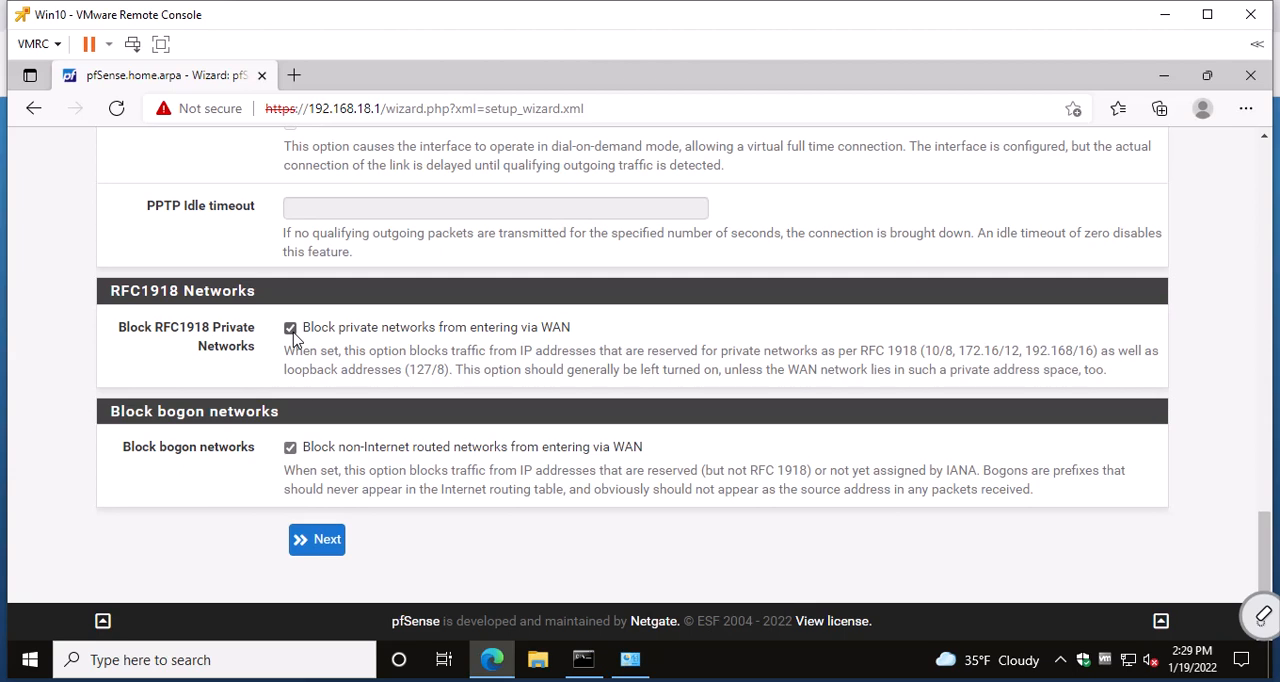
pyautogui.moveTo(719, 357); pyautogui.dragTo(1098, 348)
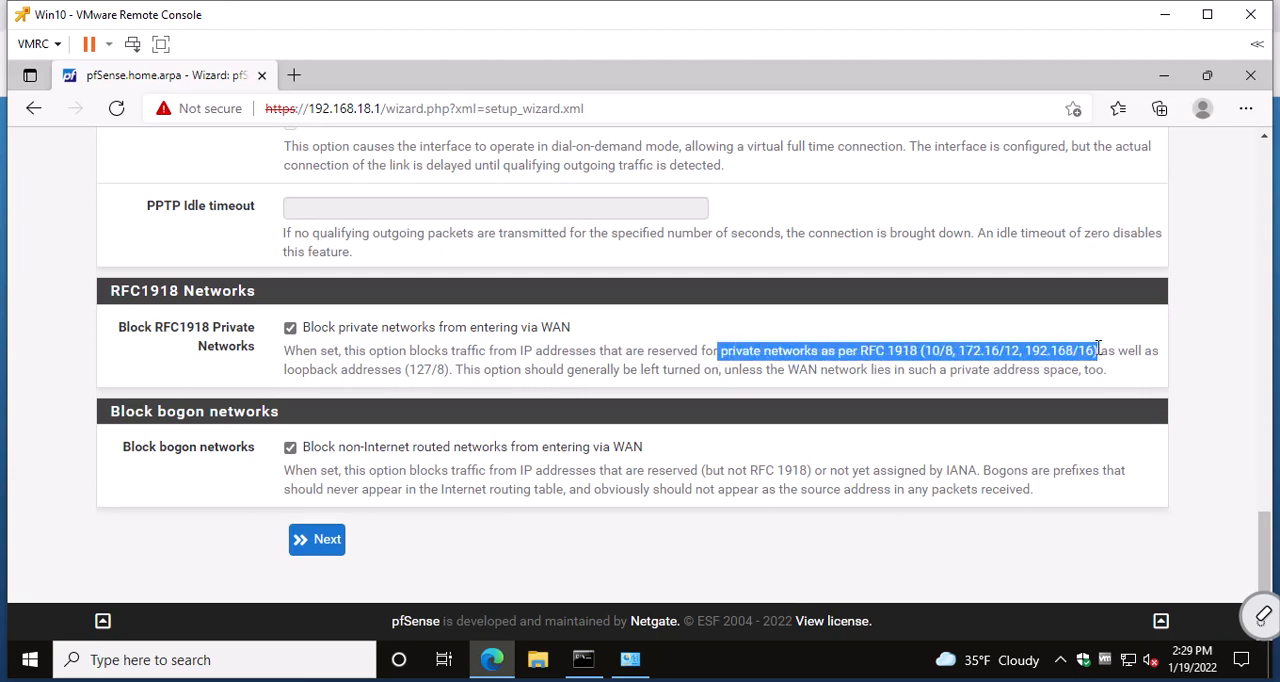
# Leave private network blocking enabled on the WAN, and accept the WAN and LAN pages to reach the admin password page.
pyautogui.click(290, 328)
pyautogui.click(291, 330)
pyautogui.press('alt')
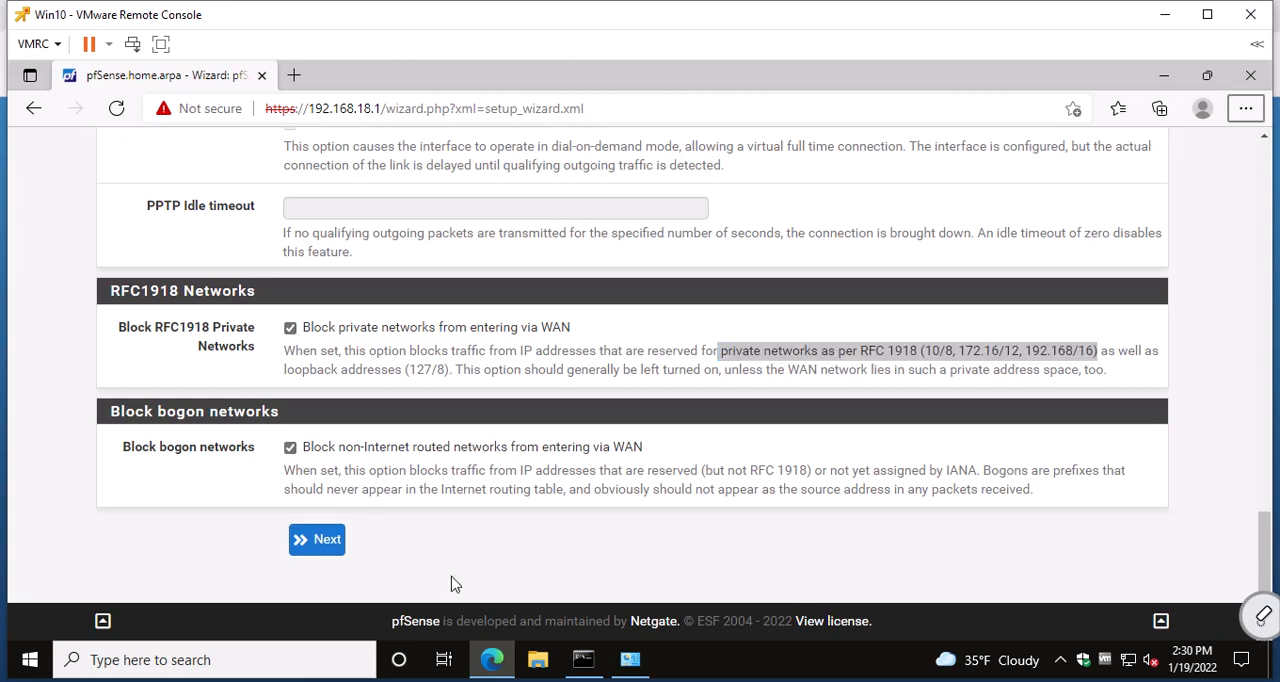
pyautogui.click(198, 543)
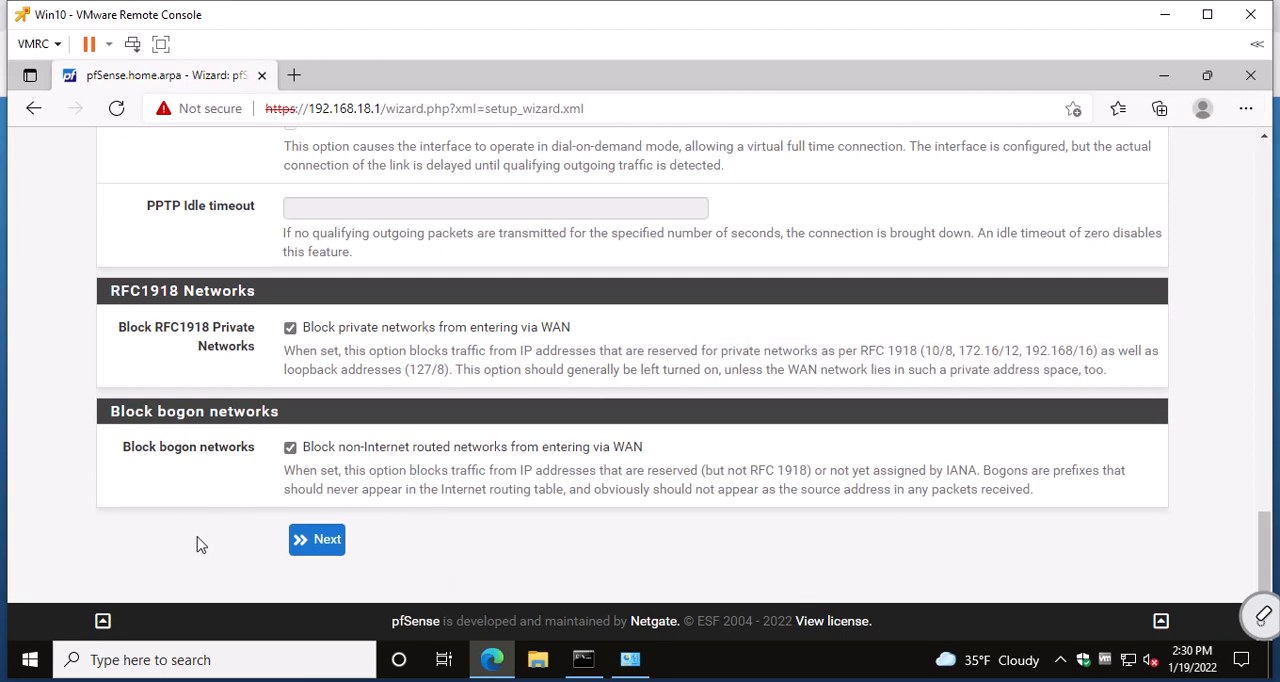
pyautogui.click(334, 542)
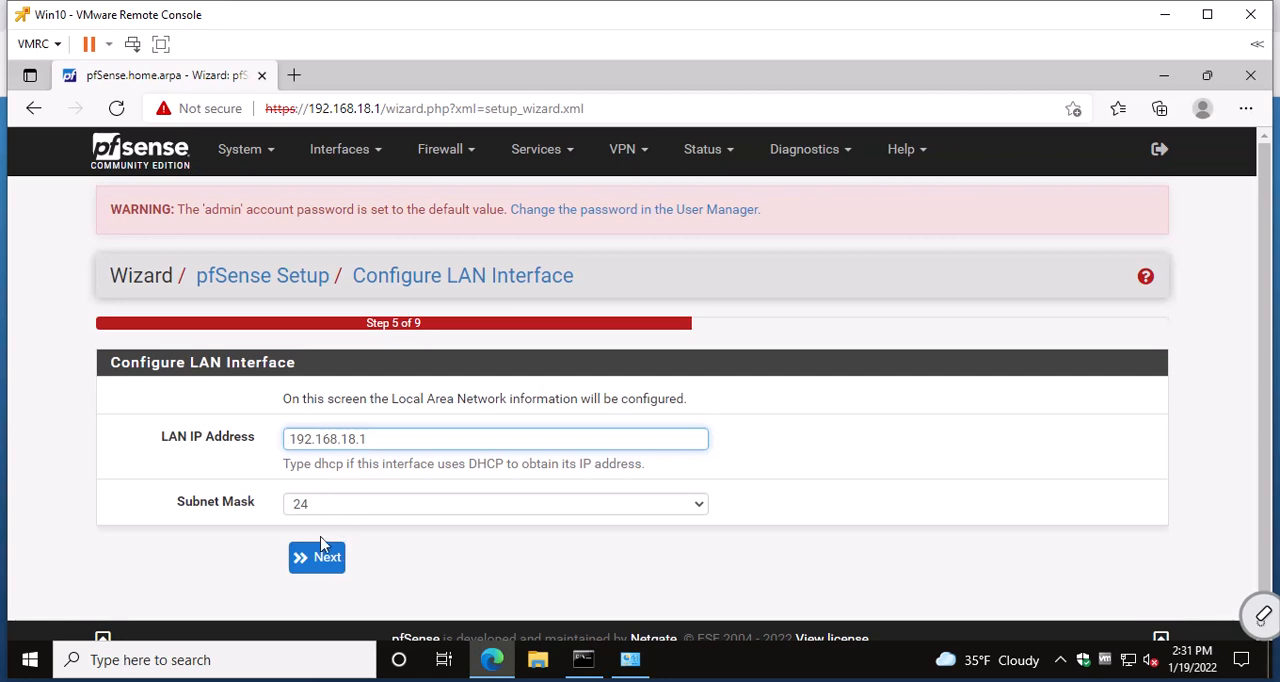
pyautogui.click(331, 560)
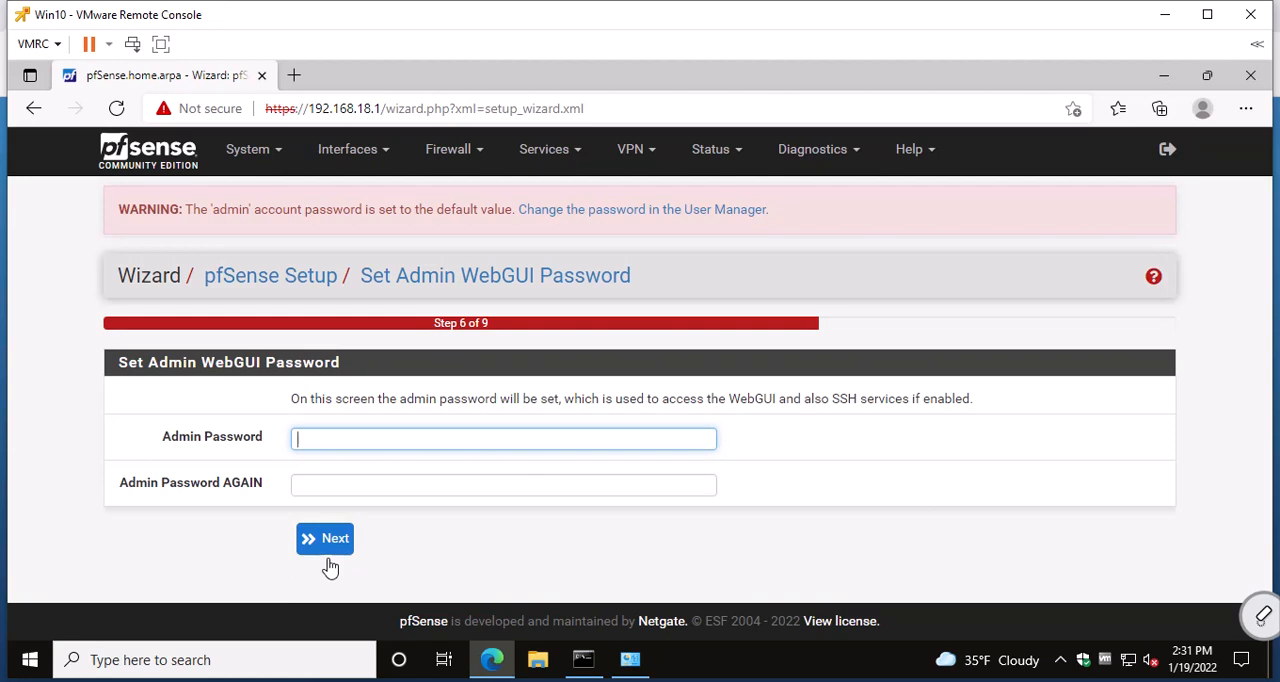
# Enter the new admin password in both password fields, and reload pfSense with the changes to complete the wizard.
pyautogui.press('alt')
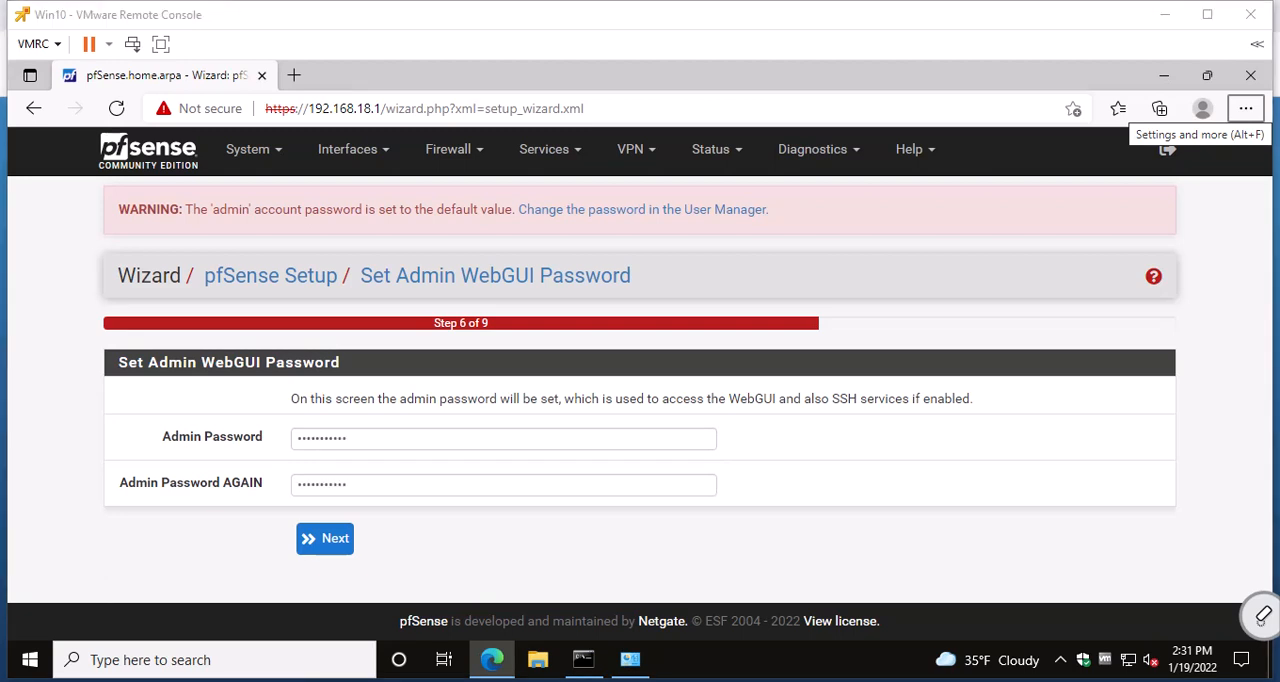
pyautogui.click(333, 542)
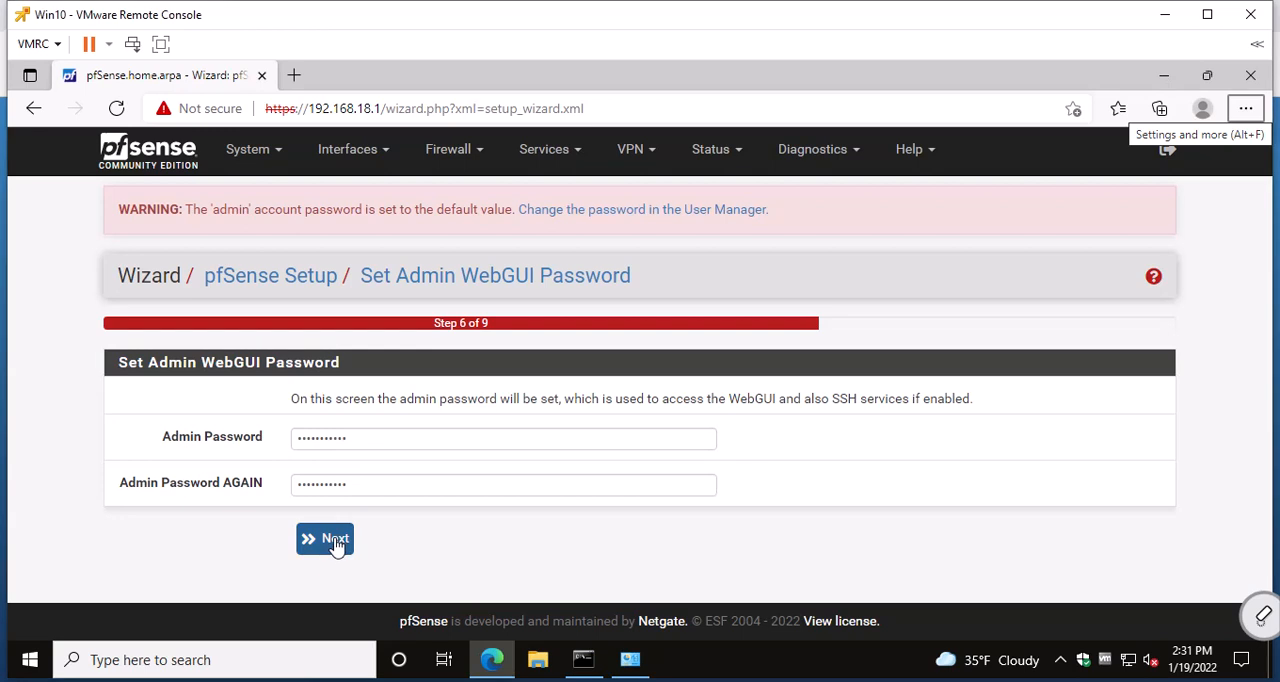
pyautogui.click(333, 541)
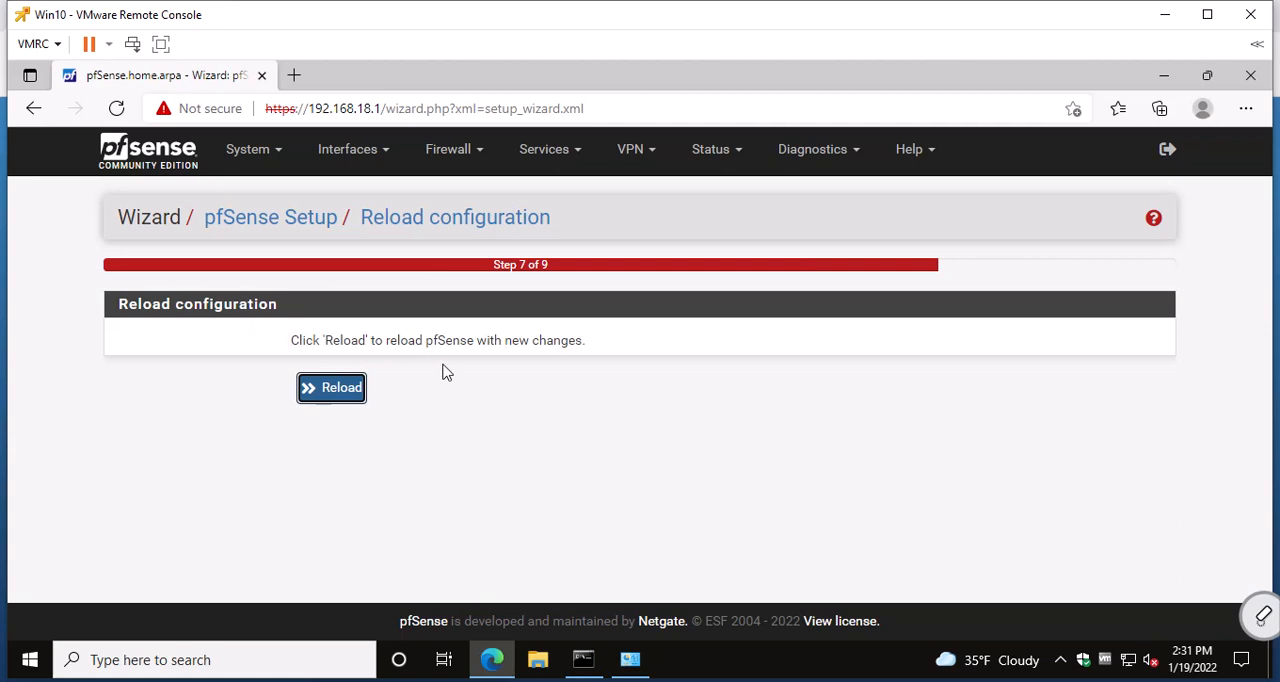
pyautogui.click(322, 396)
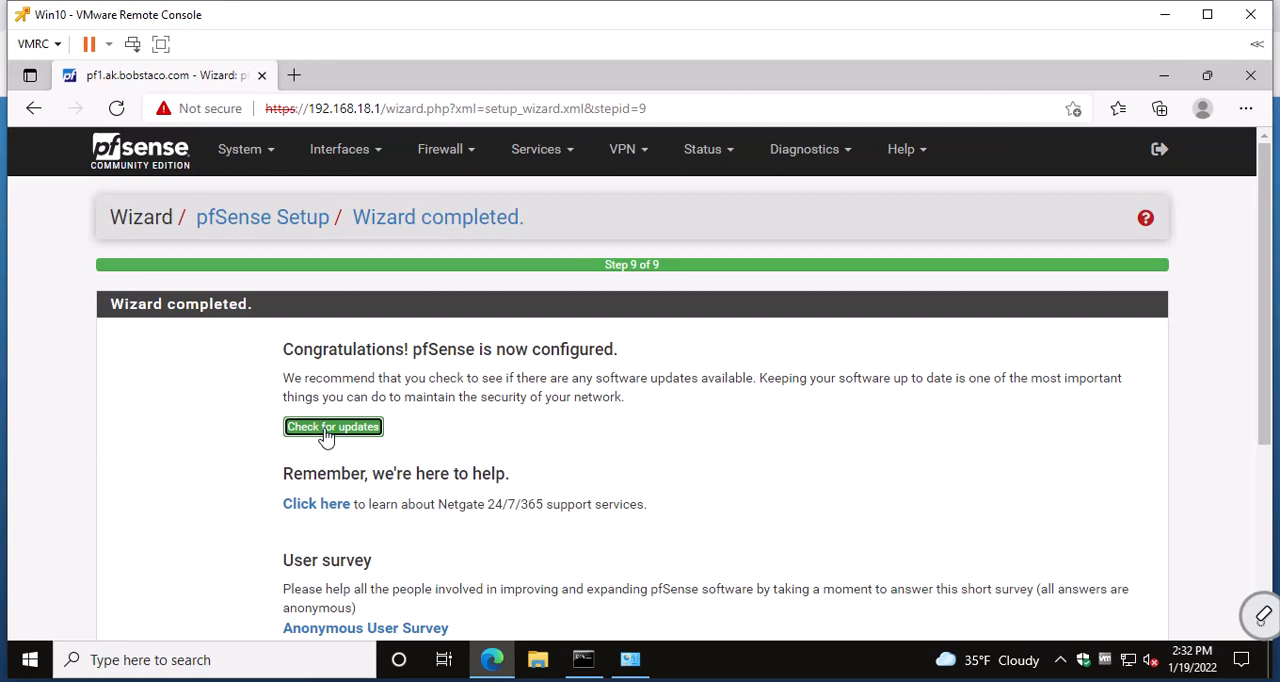
# Open the pfSense dashboard, accept the copyright notices, dismiss the survey request, and remove the Netgate Services And Support widget.
pyautogui.scroll(-3, 330, 437)
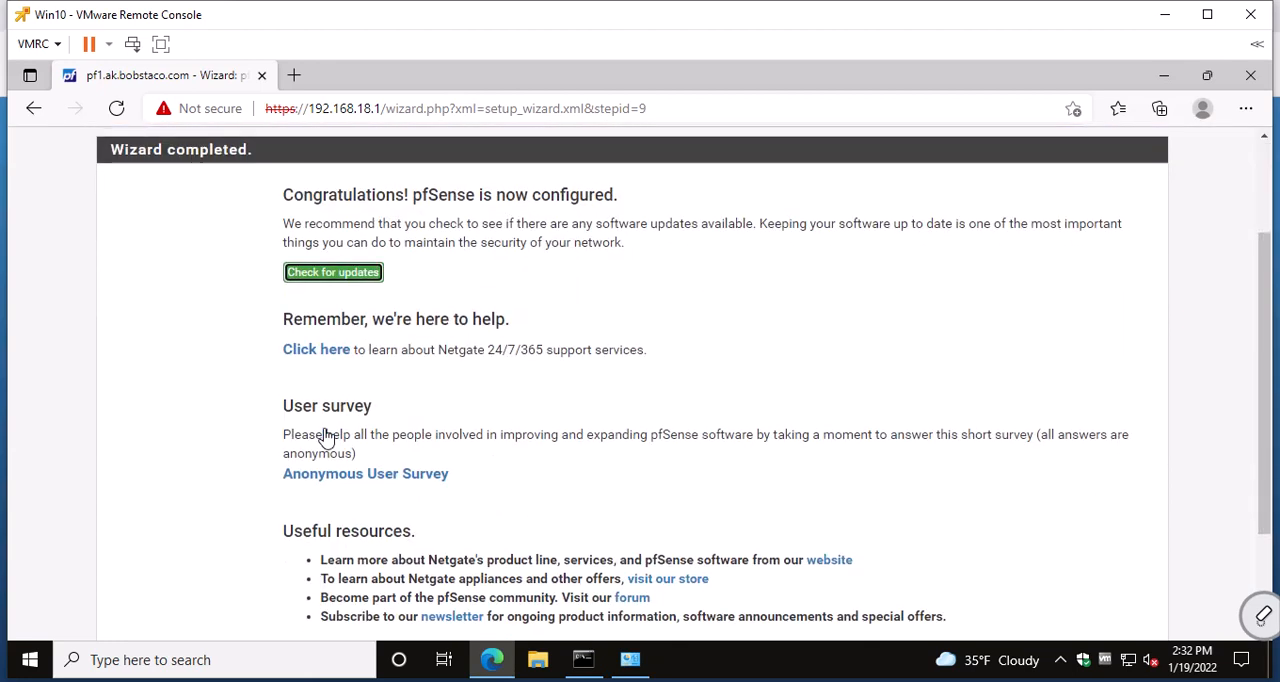
pyautogui.scroll(3, 335, 437)
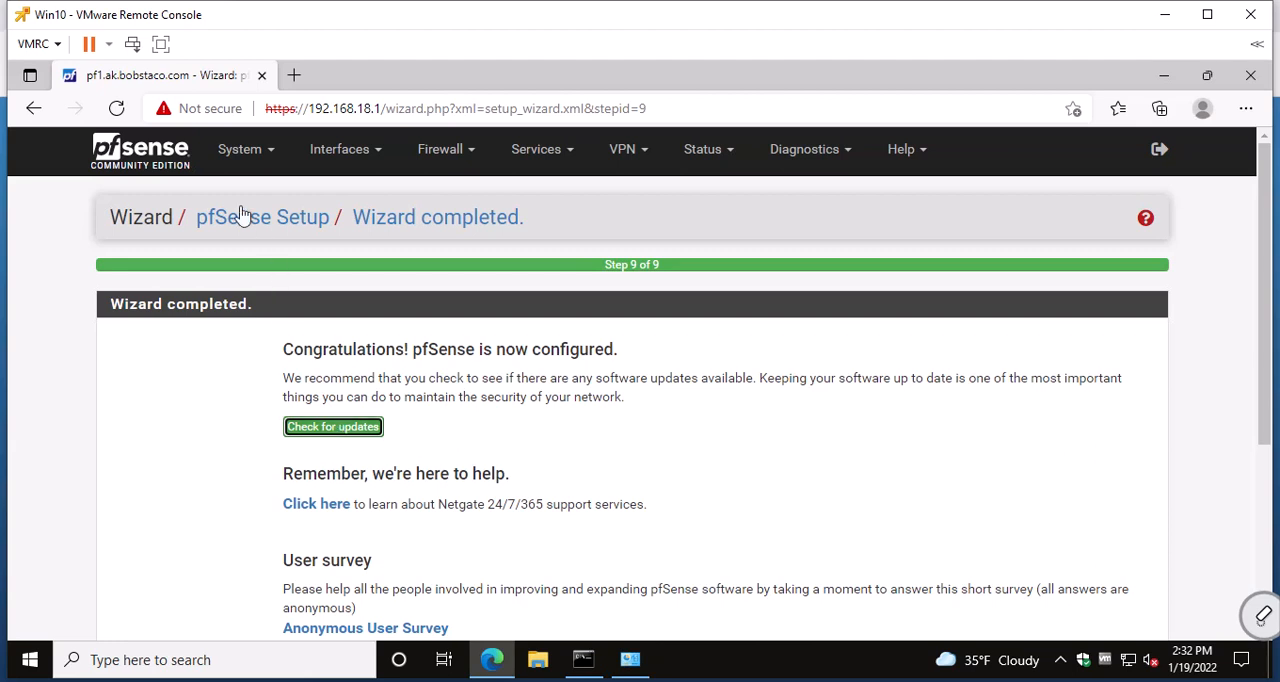
pyautogui.click(232, 152)
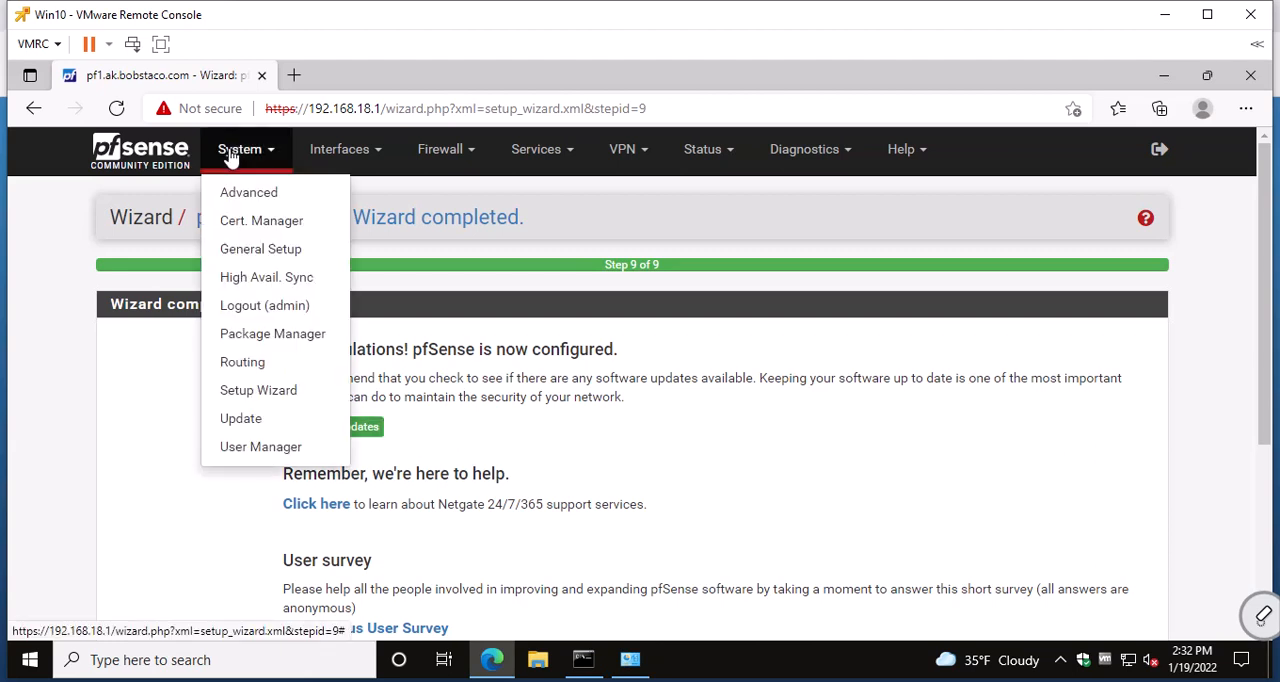
pyautogui.click(174, 161)
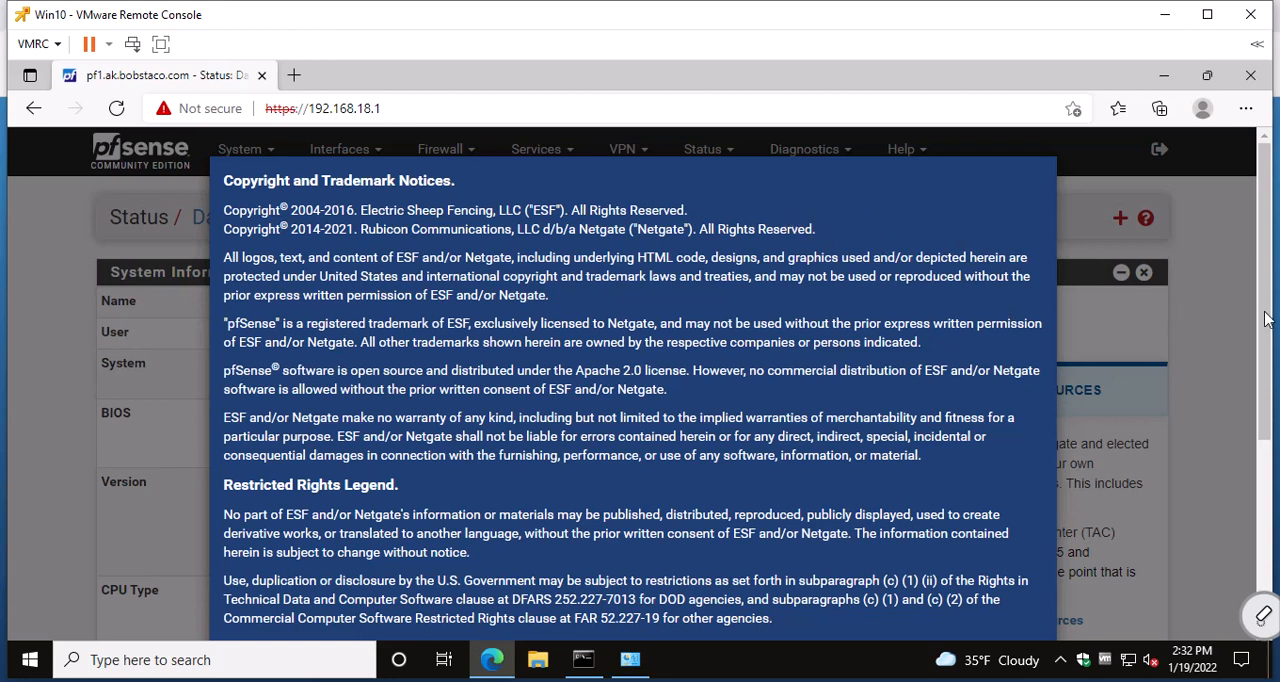
pyautogui.scroll(-3, 1258, 347)
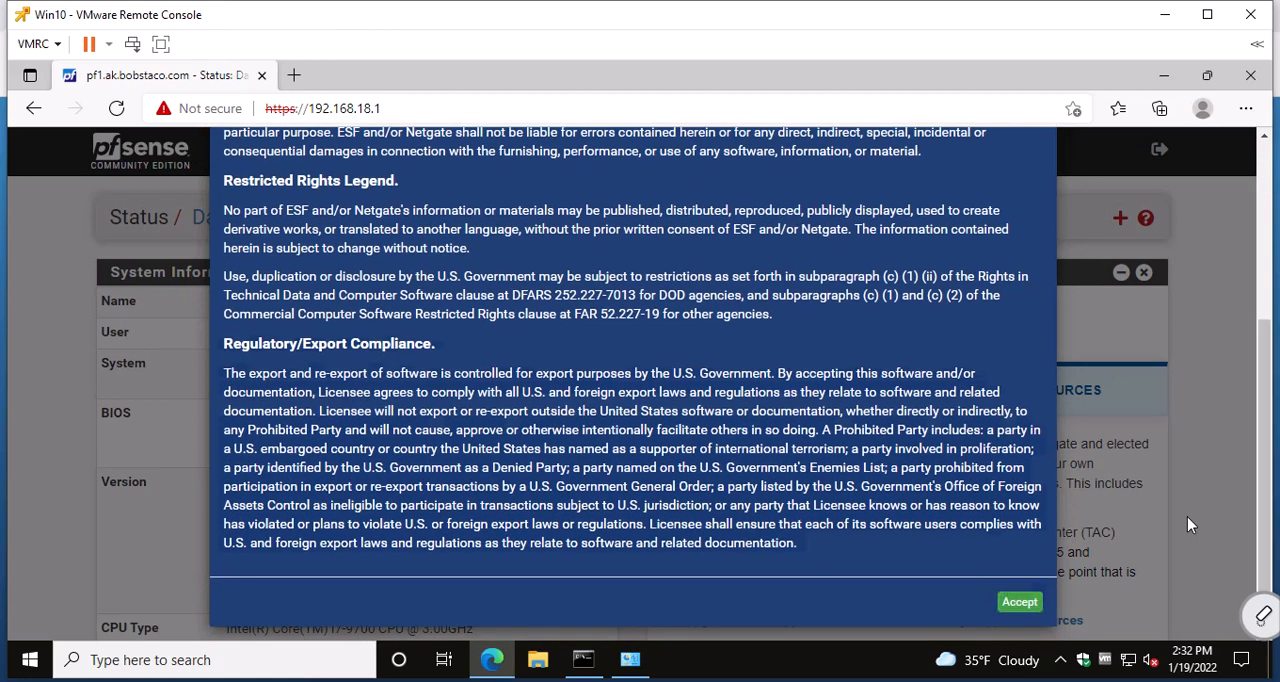
pyautogui.click(1020, 603)
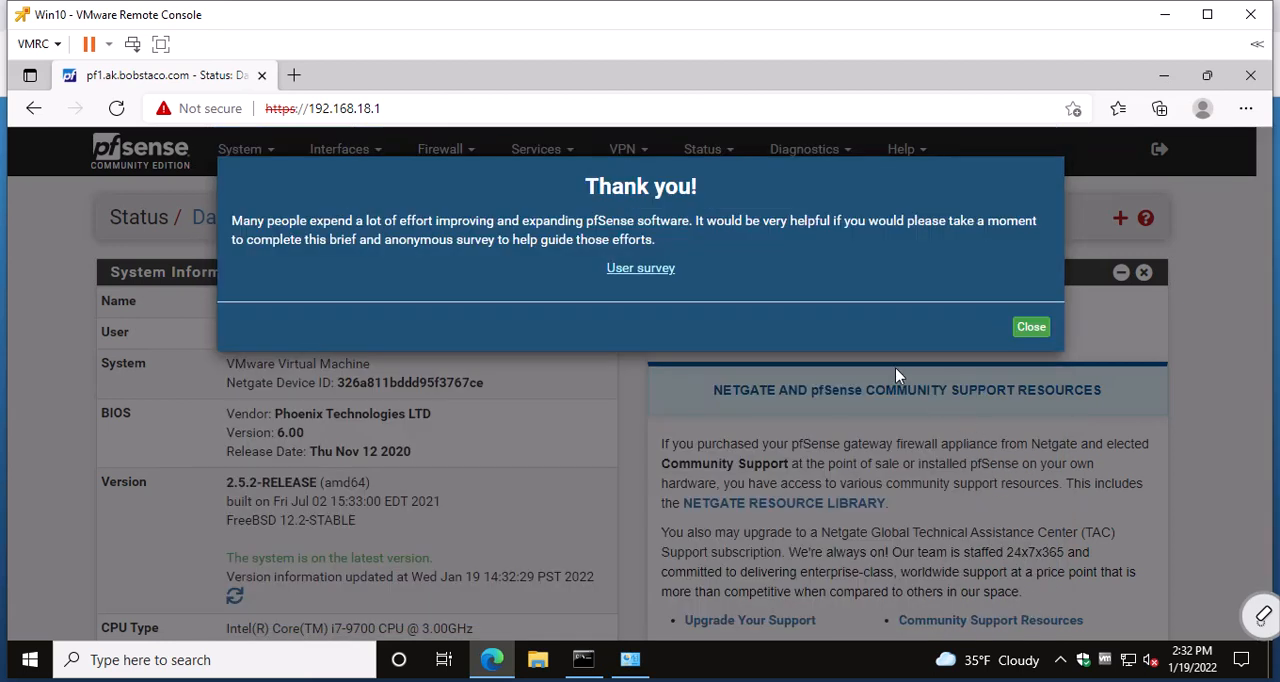
pyautogui.click(1030, 328)
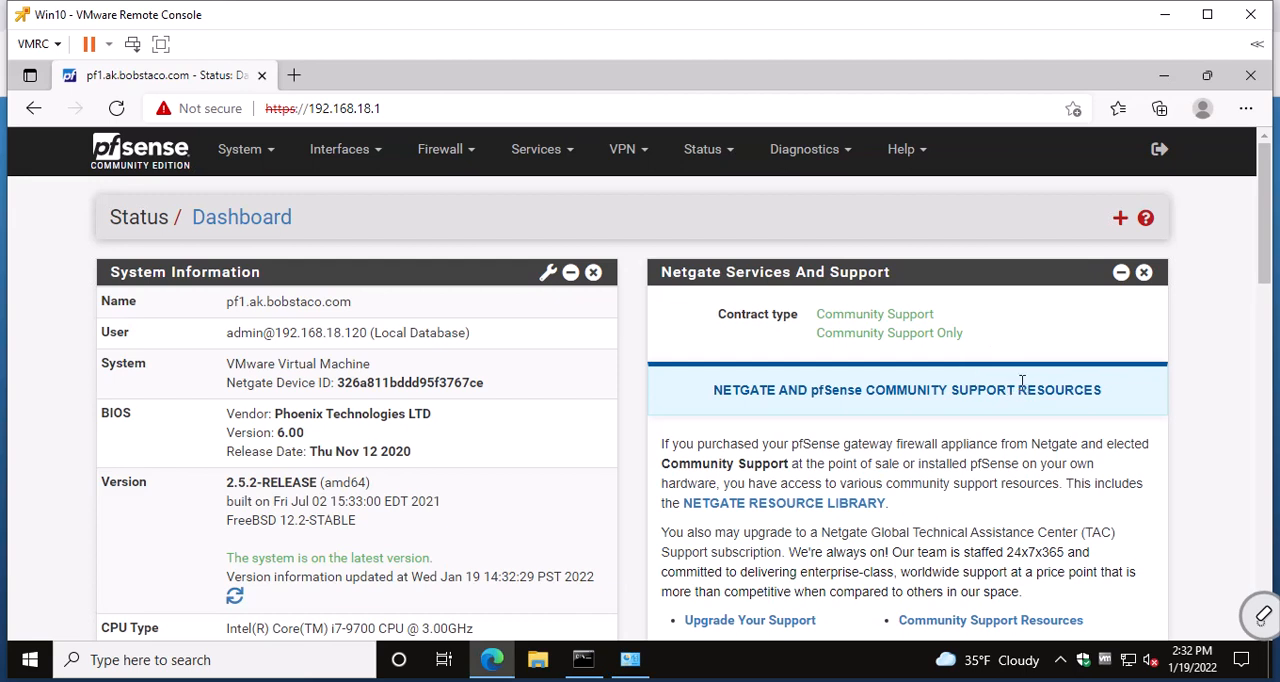
pyautogui.click(1144, 273)
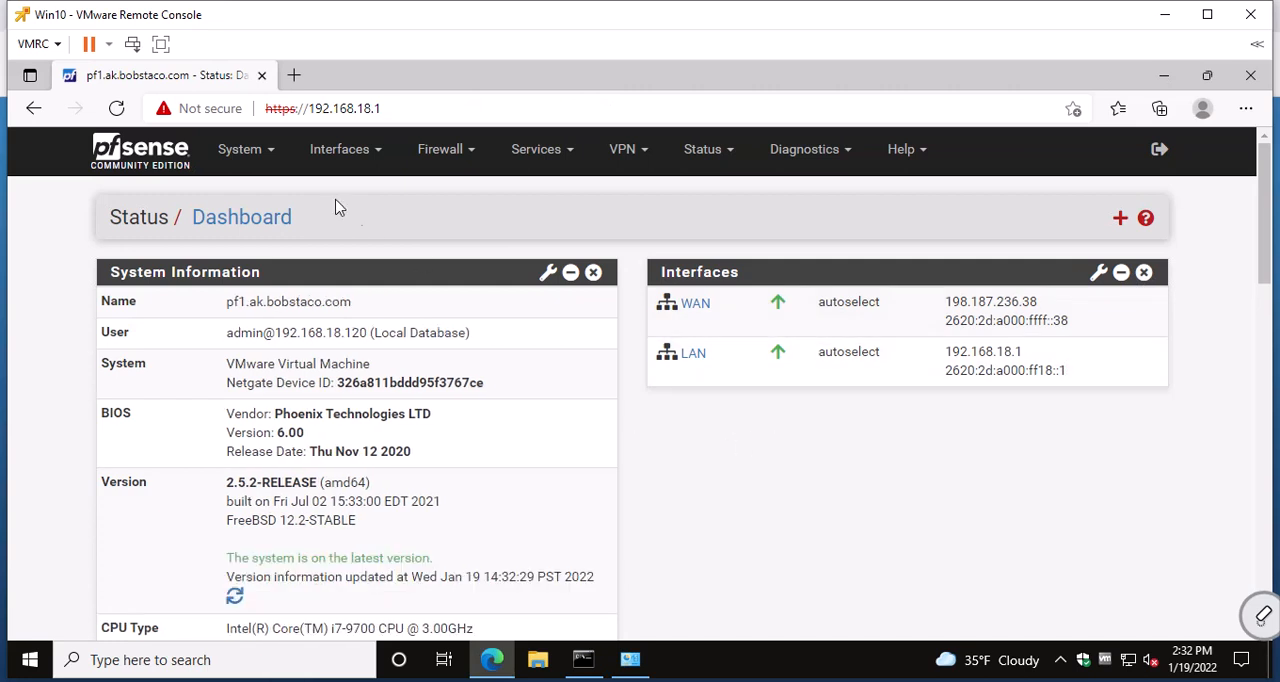
# View the Auto Configuration Backup settings page and return to the dashboard.
pyautogui.click(538, 160)
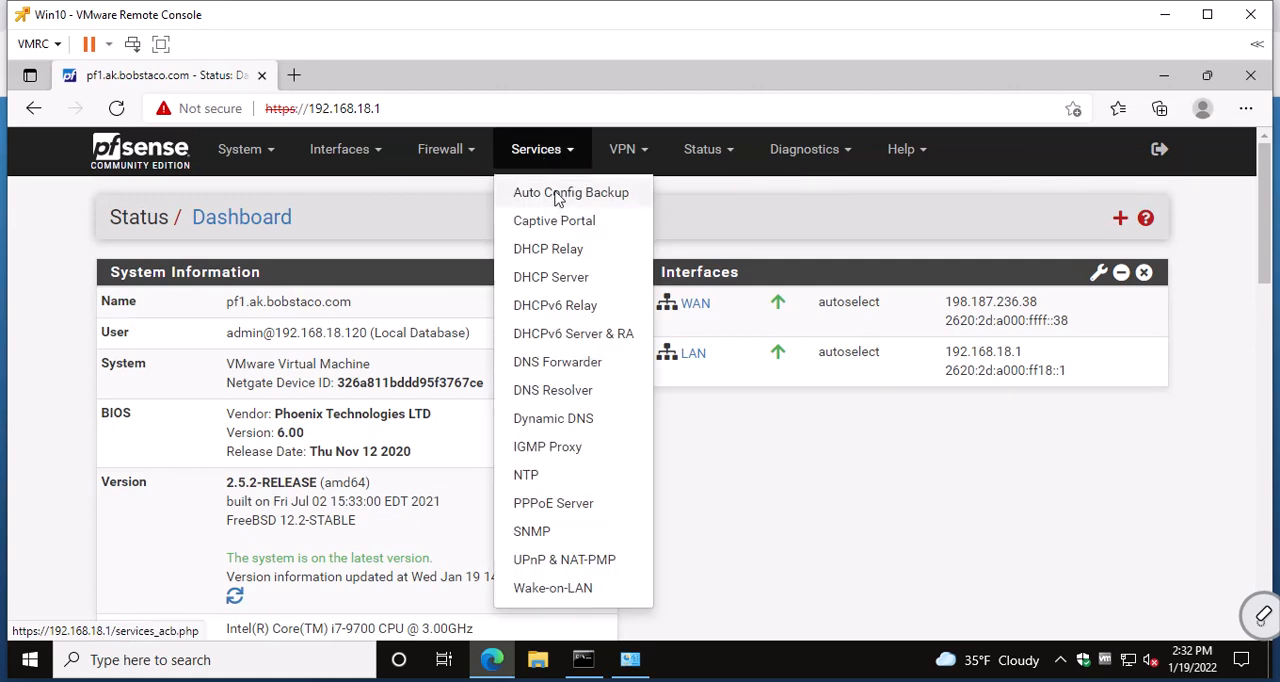
pyautogui.click(558, 191)
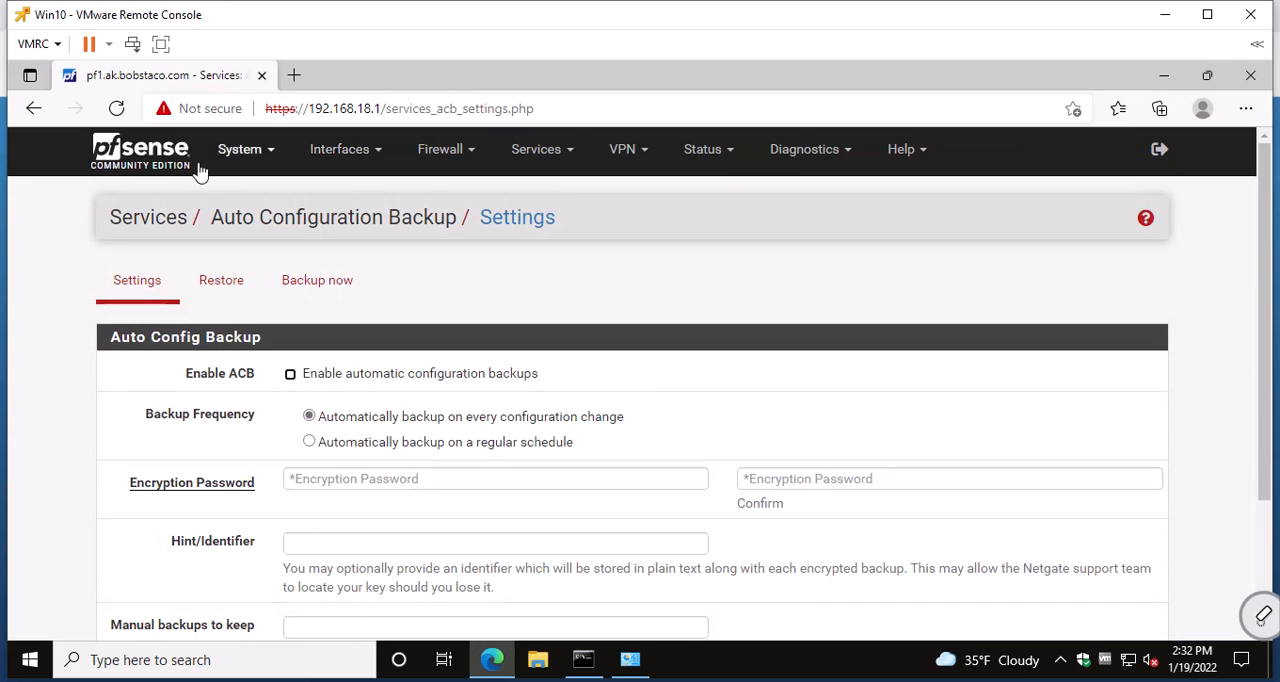
pyautogui.click(162, 163)
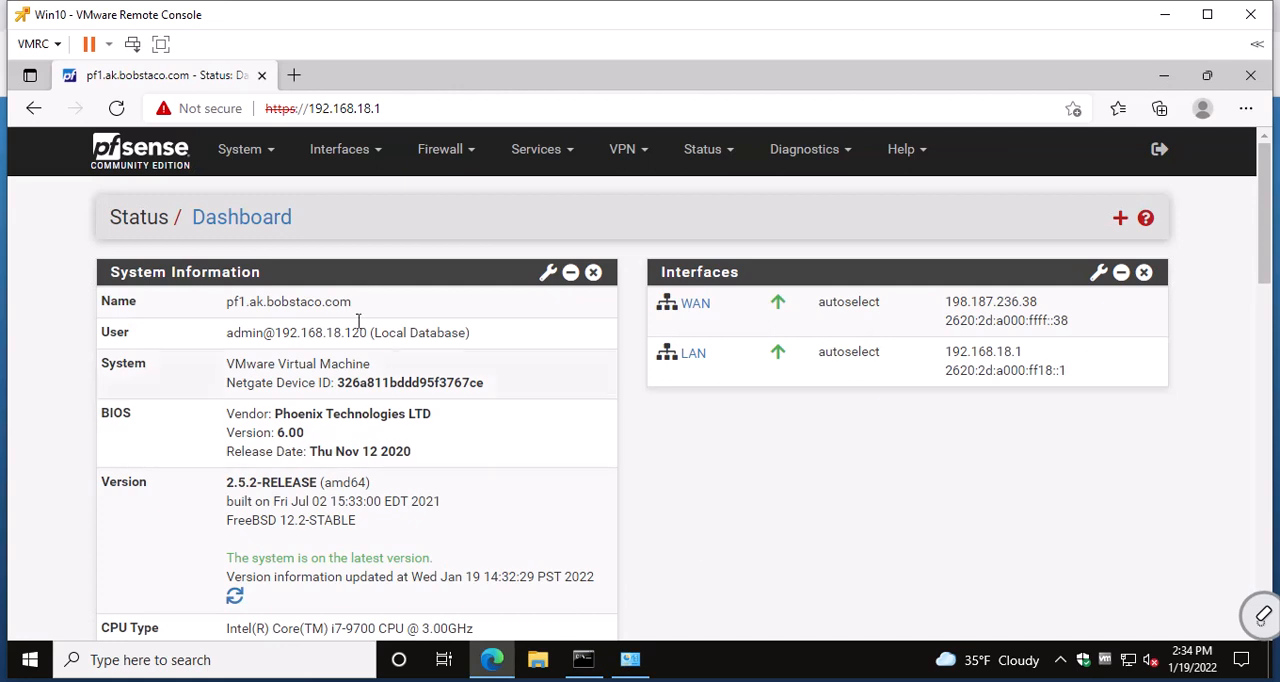
# Search the available packages in the Package Manager for "open".
pyautogui.click(244, 160)
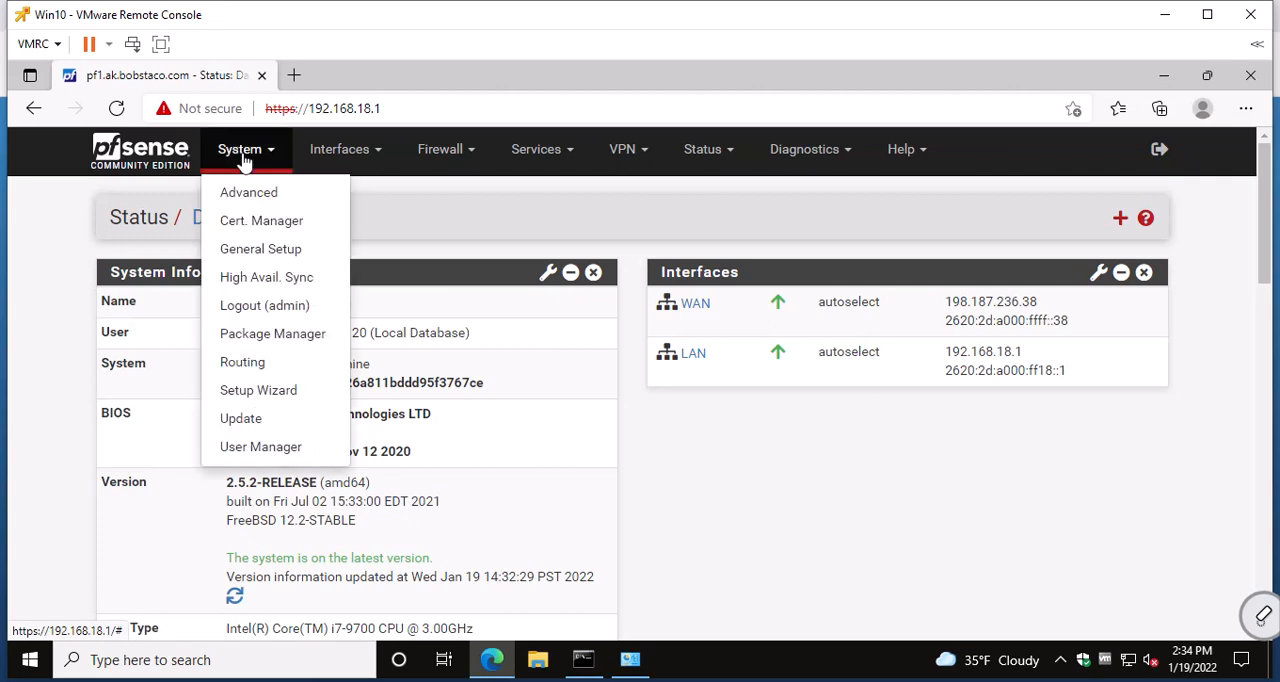
pyautogui.click(265, 336)
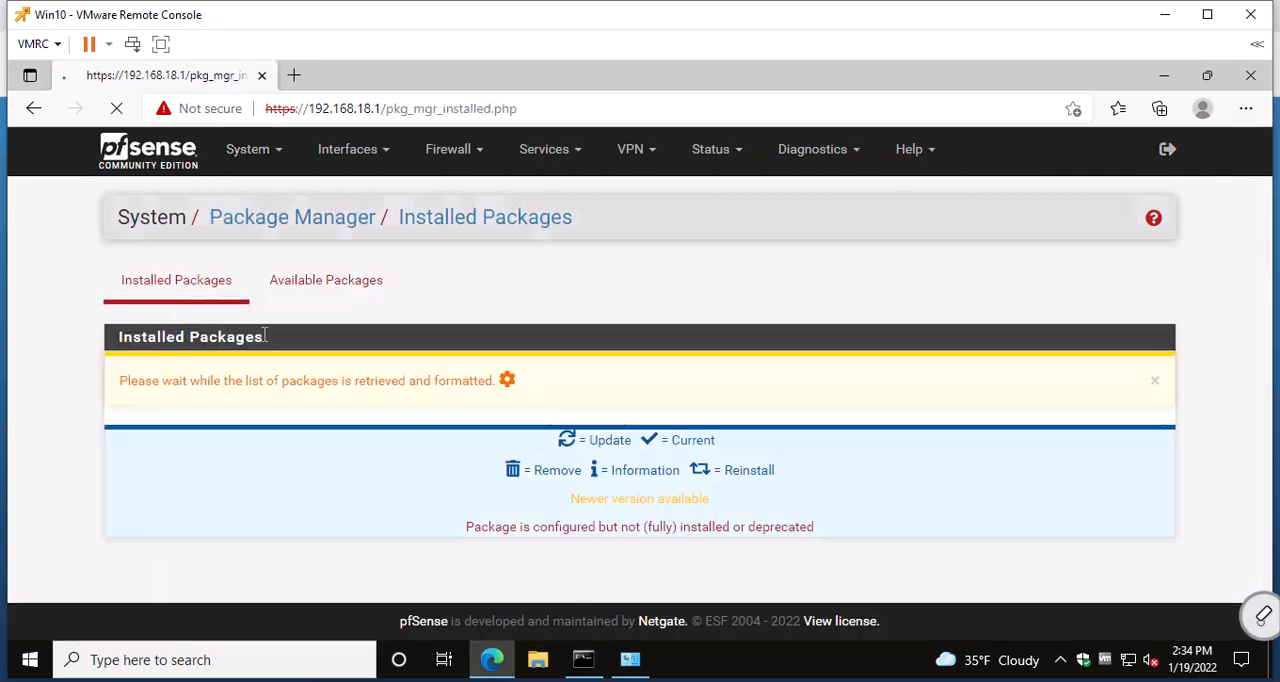
pyautogui.click(311, 283)
pyautogui.click(341, 367)
pyautogui.write('open')
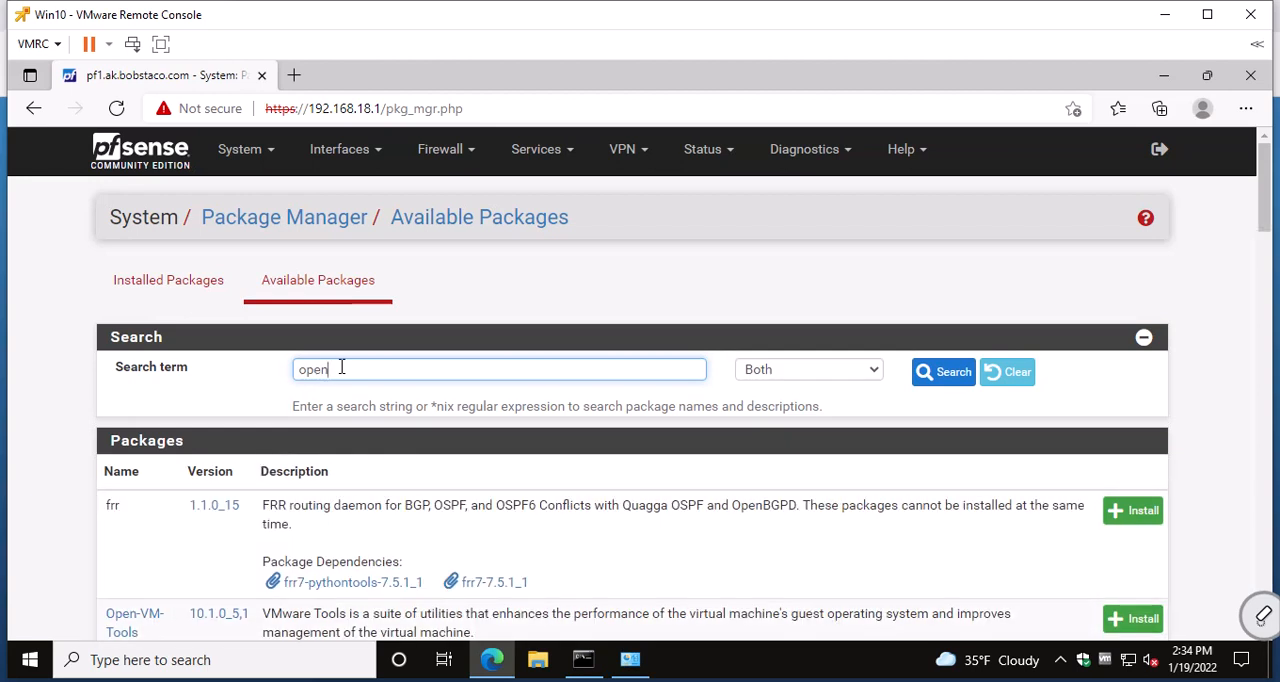
# Install the Open-VM-Tools package, confirm the installation, and review the package installation log through to its end.
pyautogui.scroll(-2, 335, 383)
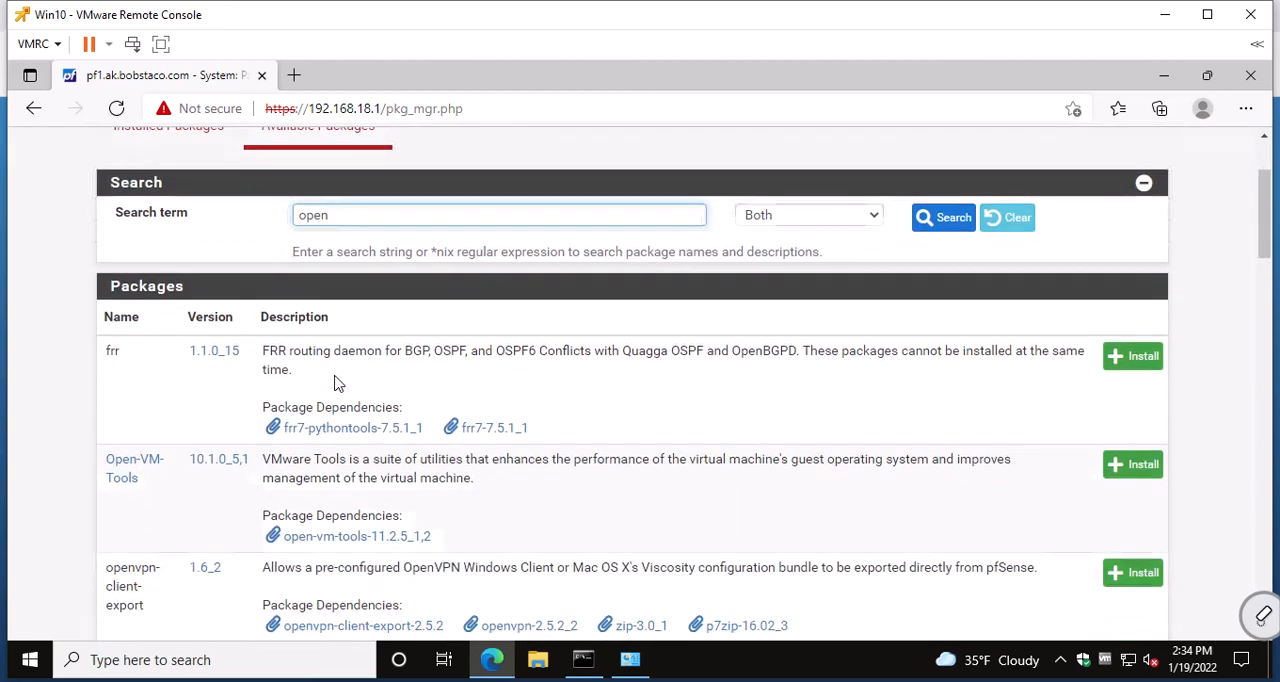
pyautogui.click(1133, 465)
pyautogui.click(163, 383)
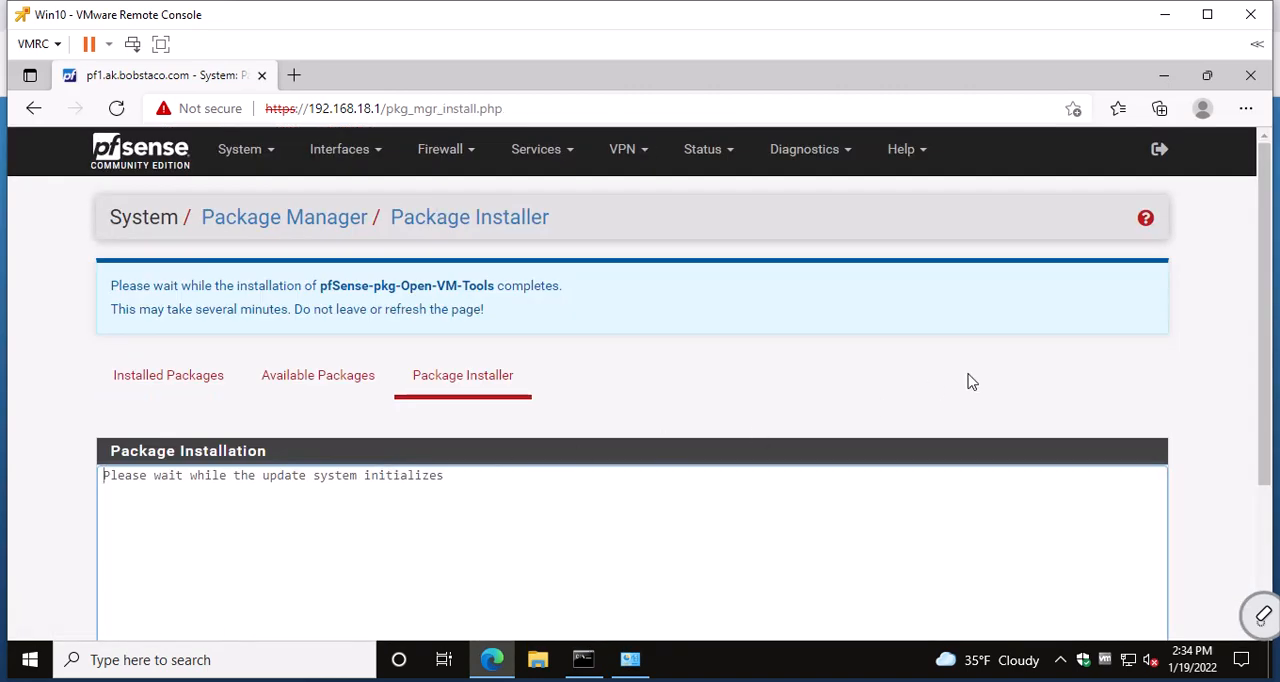
pyautogui.moveTo(1262, 352); pyautogui.dragTo(1236, 463)
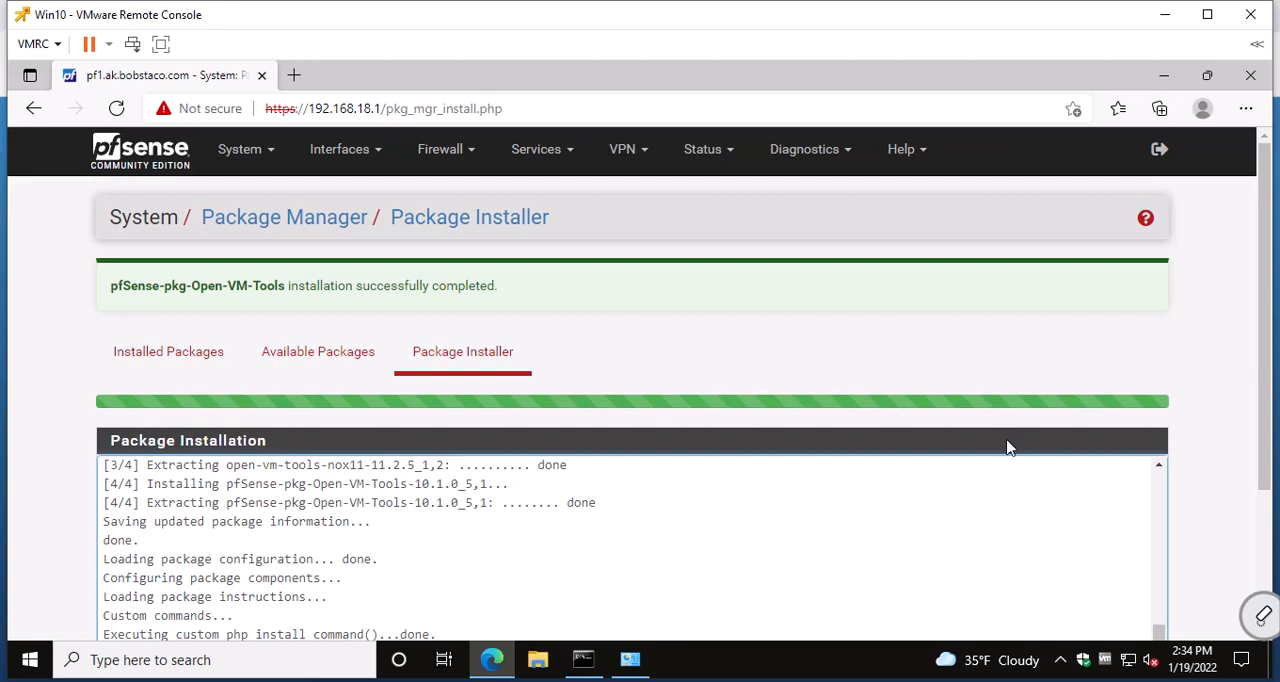
pyautogui.moveTo(1265, 432); pyautogui.dragTo(1248, 543)
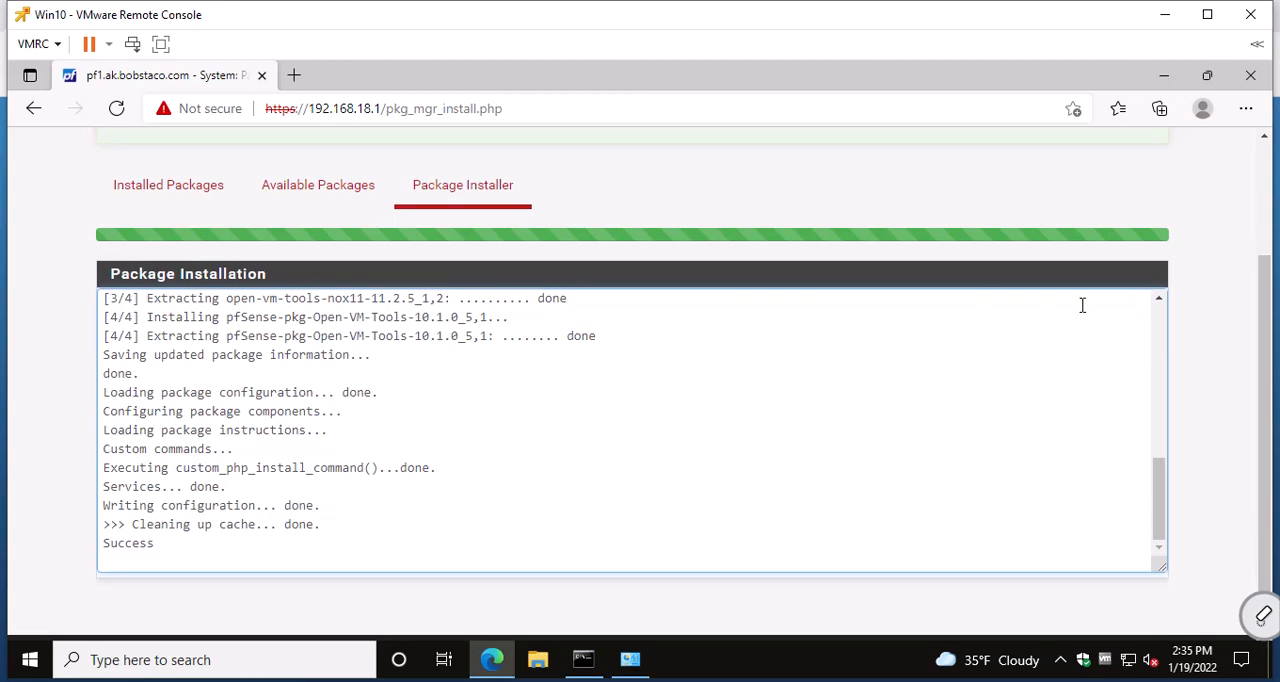
pyautogui.scroll(2, 1268, 366)
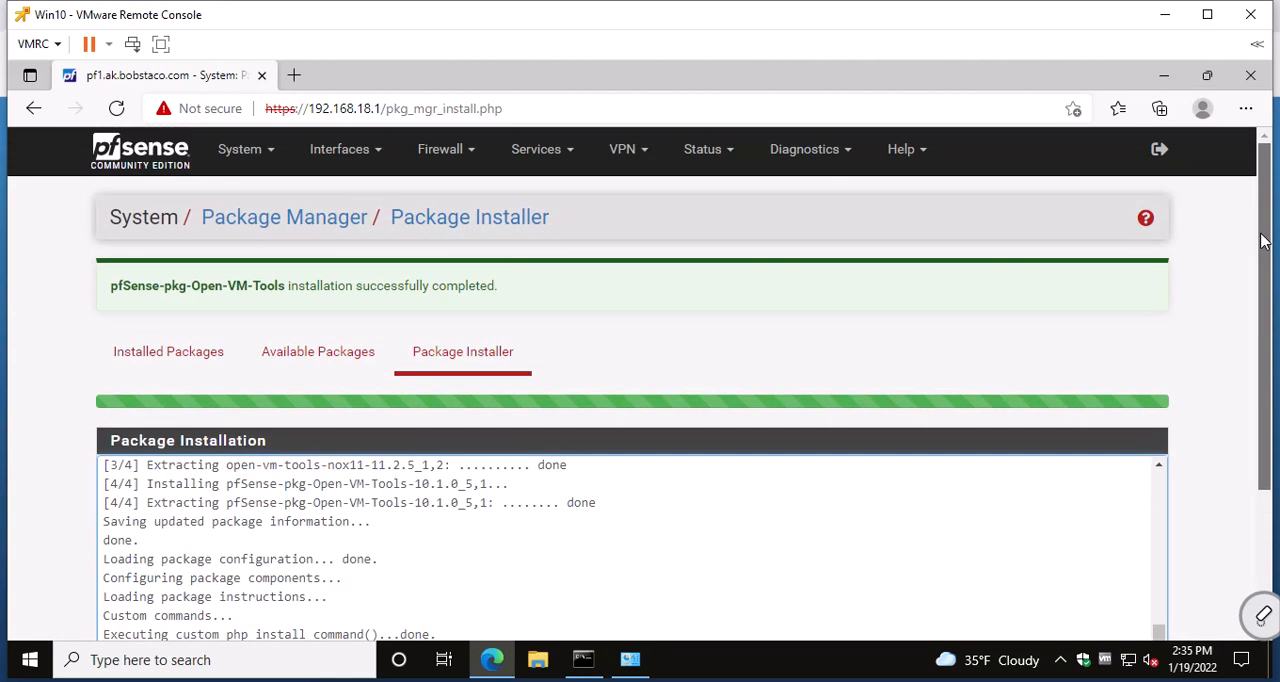
# Open a new Command Prompt window on the Win10 virtual machine.
pyautogui.rightClick(588, 676)
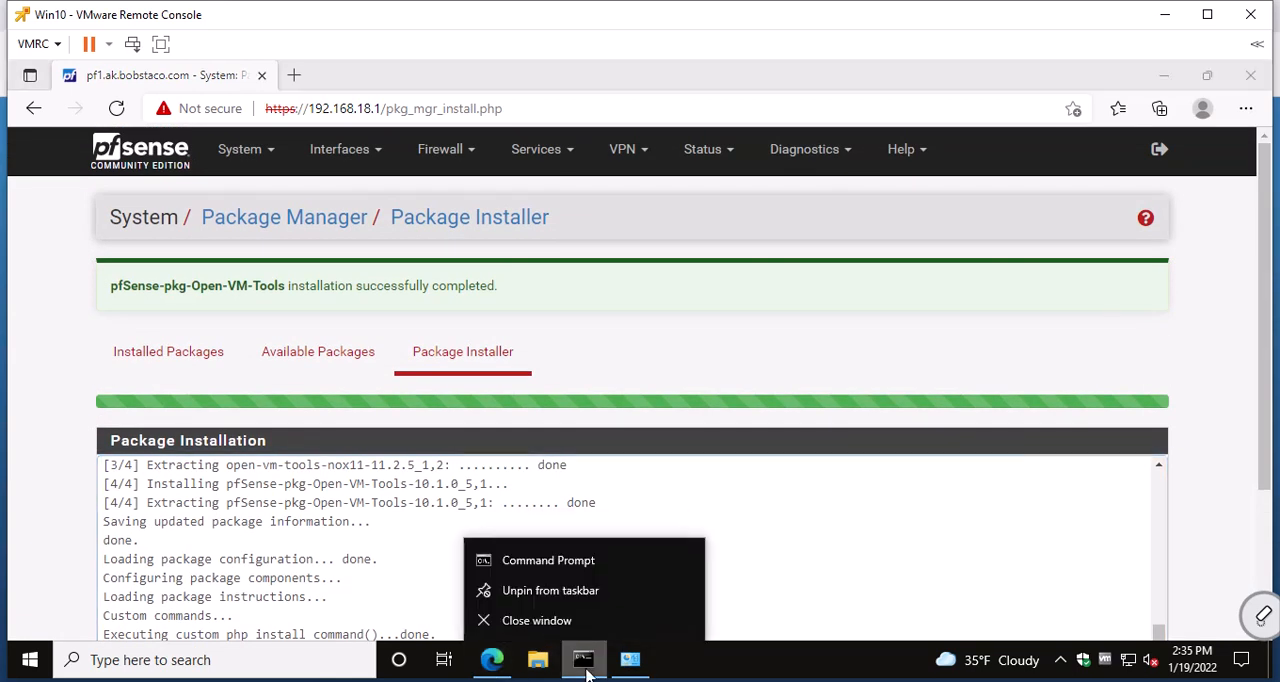
pyautogui.click(560, 562)
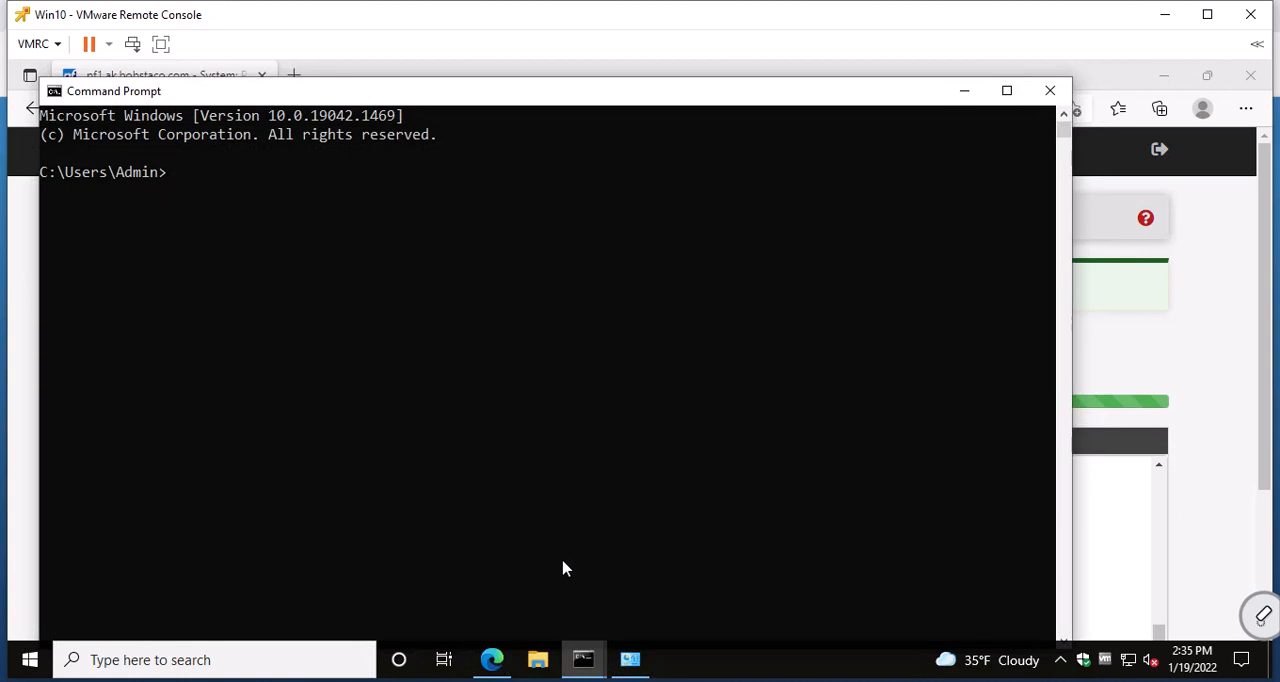